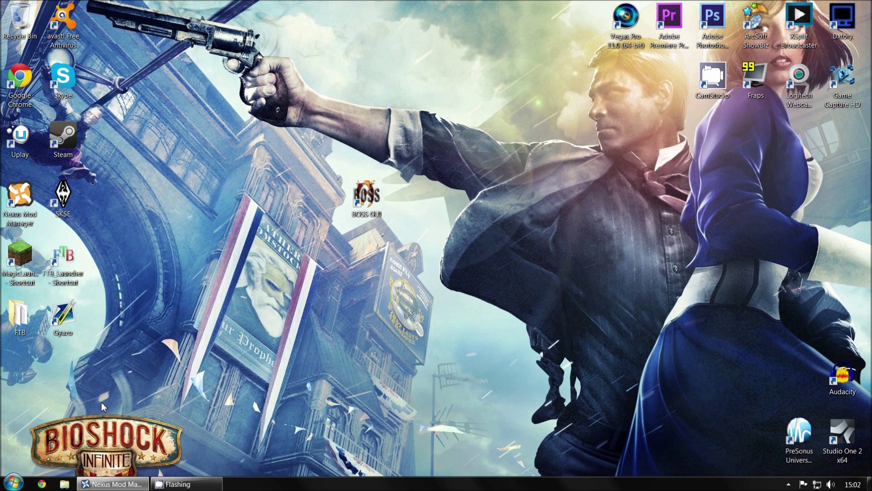
Step: Search %appdata% from the Start menu to open the Roaming folder in Explorer
{"action": "left_click", "coordinate": [13, 483]}
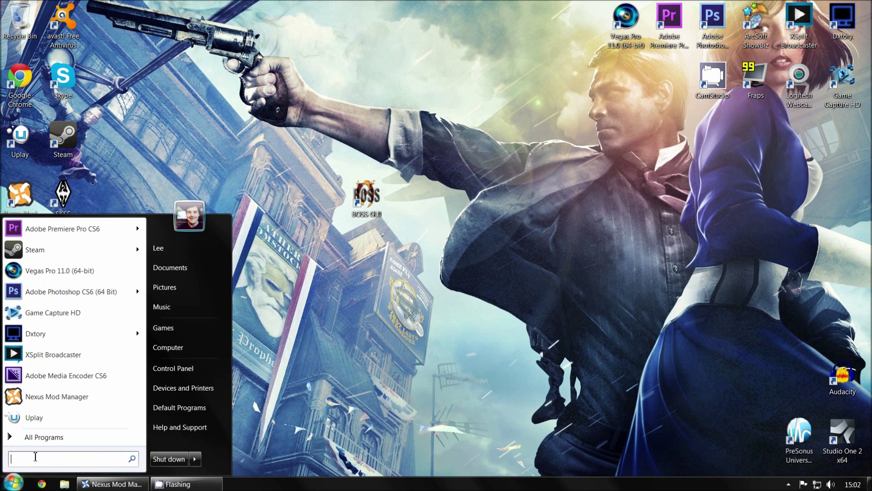
{"action": "left_click", "coordinate": [344, 336]}
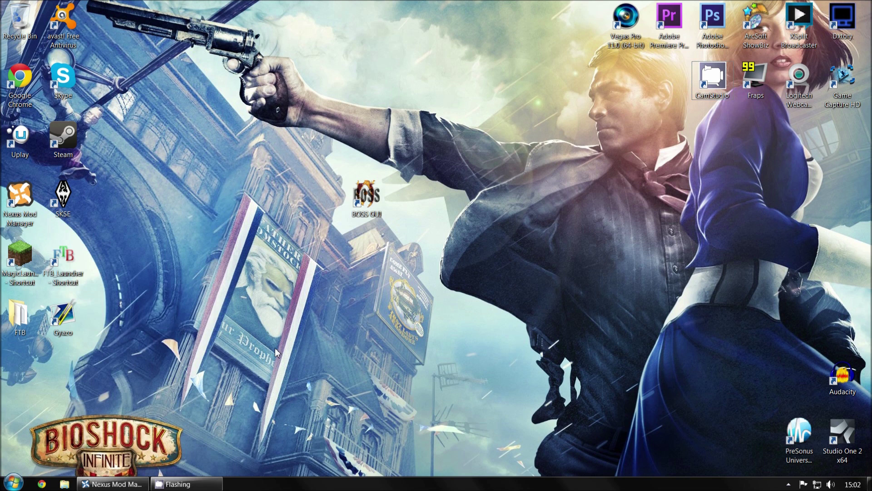
{"action": "left_click", "coordinate": [13, 483]}
{"action": "left_click", "coordinate": [33, 459]}
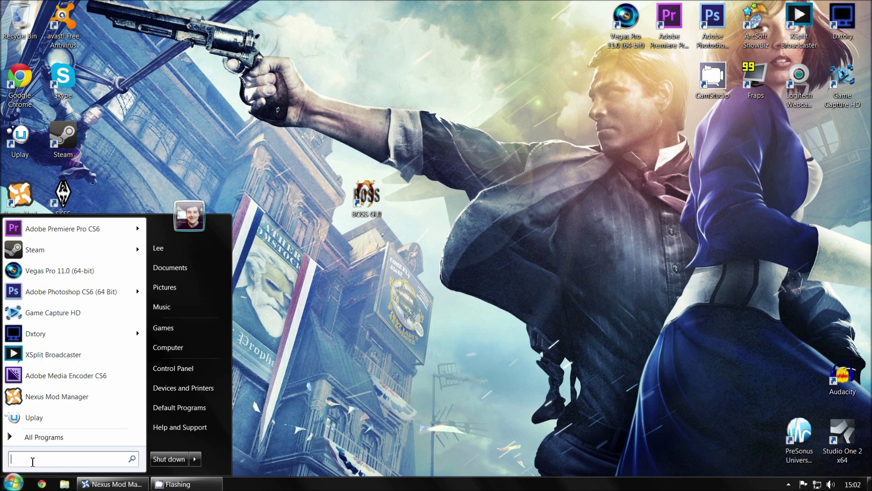
{"action": "type", "text": "%"}
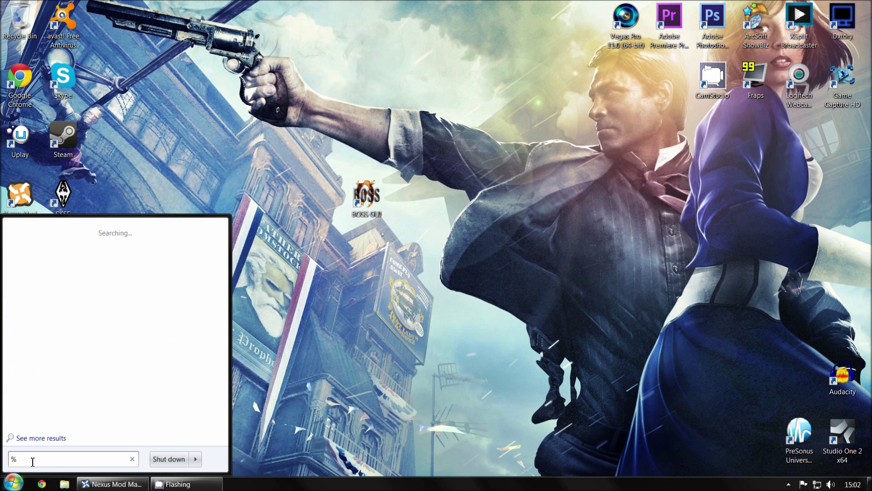
{"action": "type", "text": "appdat%"}
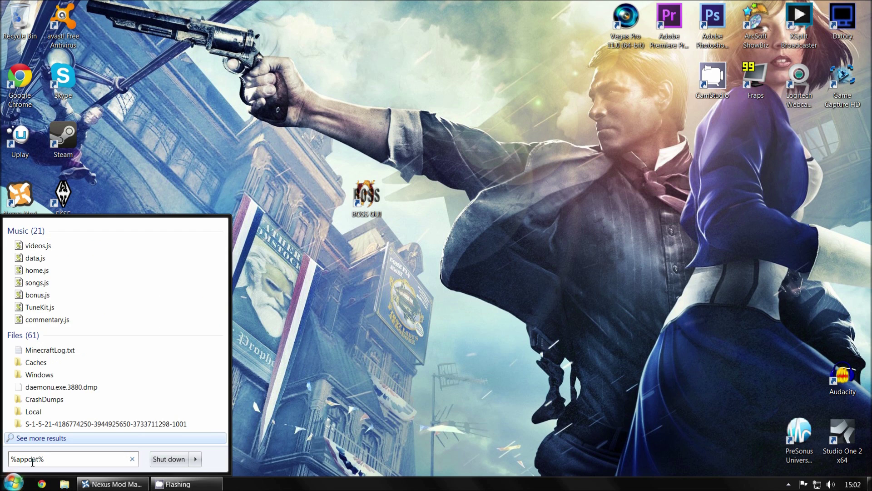
{"action": "key", "text": "BackSpace"}
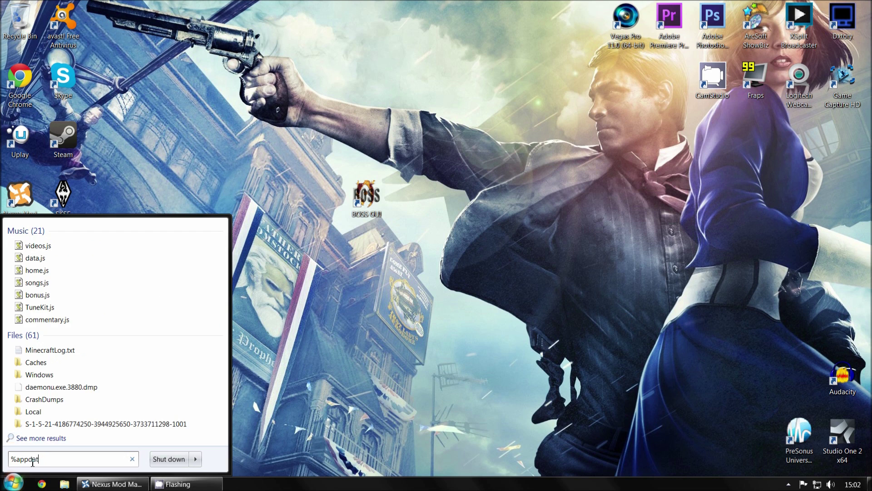
{"action": "type", "text": "ta"}
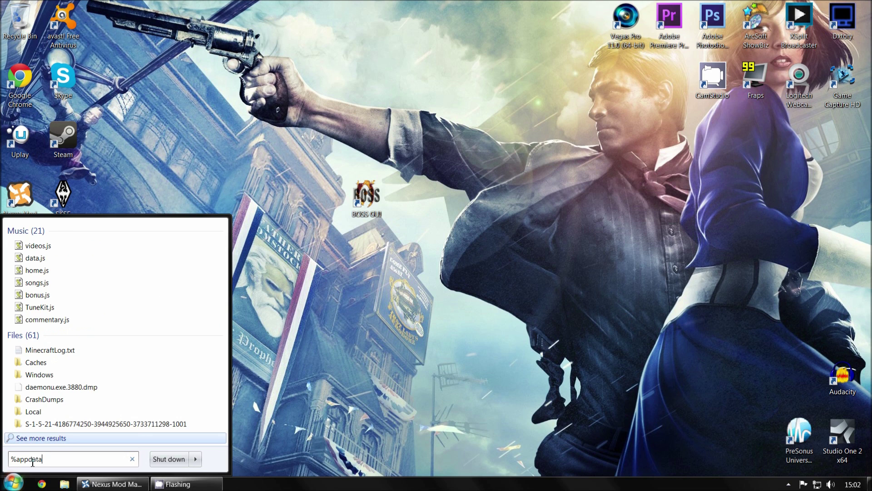
{"action": "type", "text": "%"}
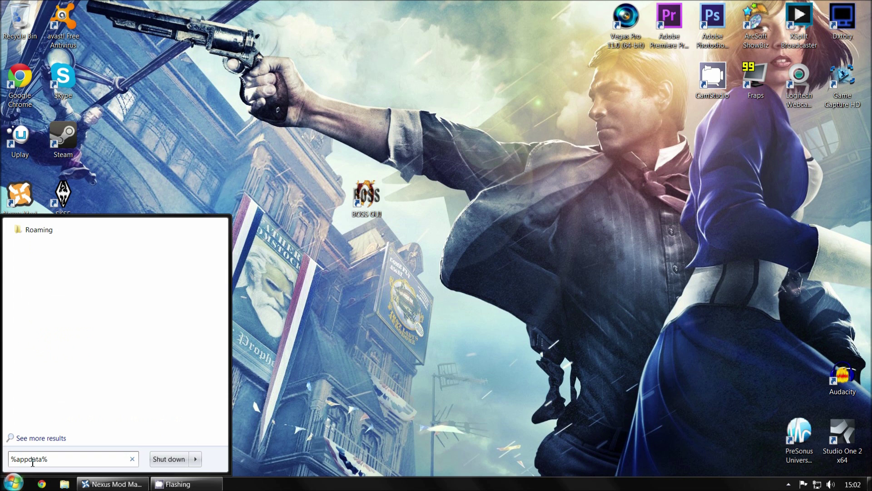
{"action": "key", "text": "Return"}
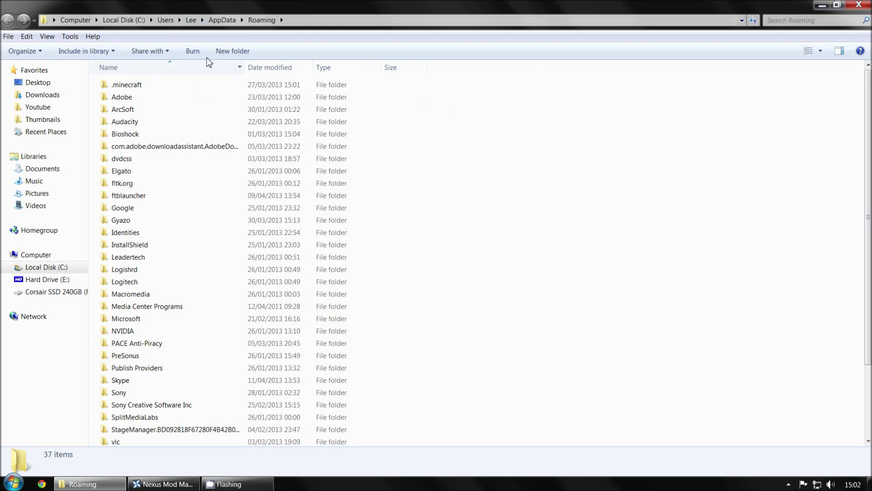
Step: Go to AppData\Local\Skyrim and open plugins.txt in Notepad
{"action": "left_click", "coordinate": [222, 20]}
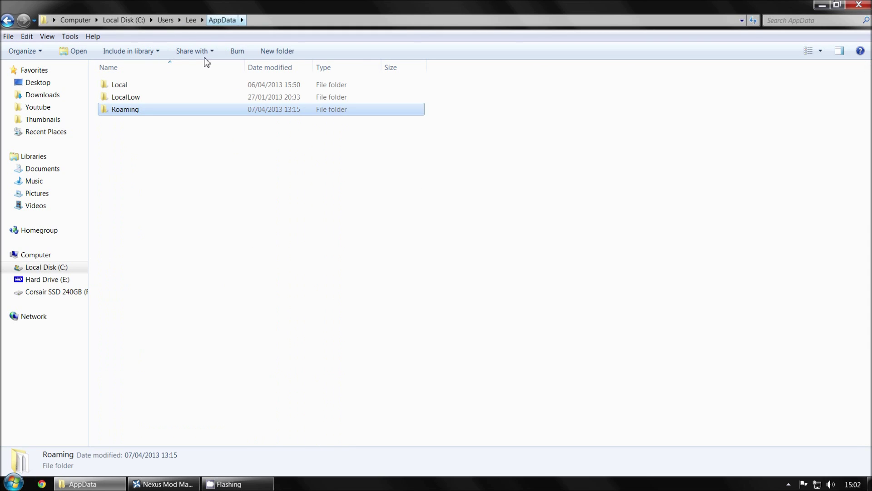
{"action": "left_click", "coordinate": [150, 230]}
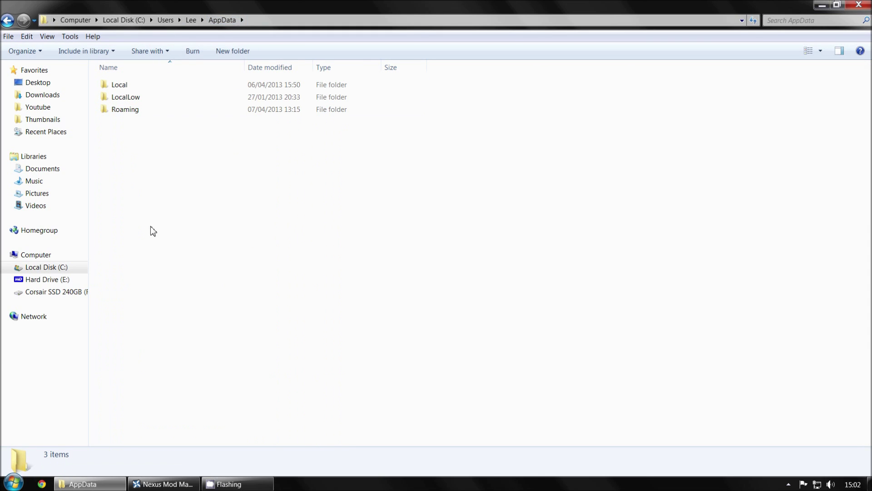
{"action": "double_click", "coordinate": [115, 84]}
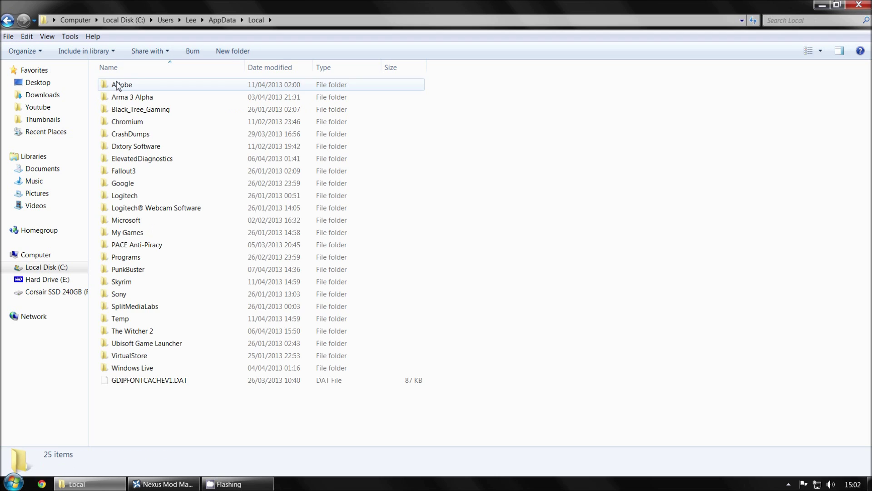
{"action": "left_click", "coordinate": [130, 281]}
{"action": "double_click", "coordinate": [147, 282]}
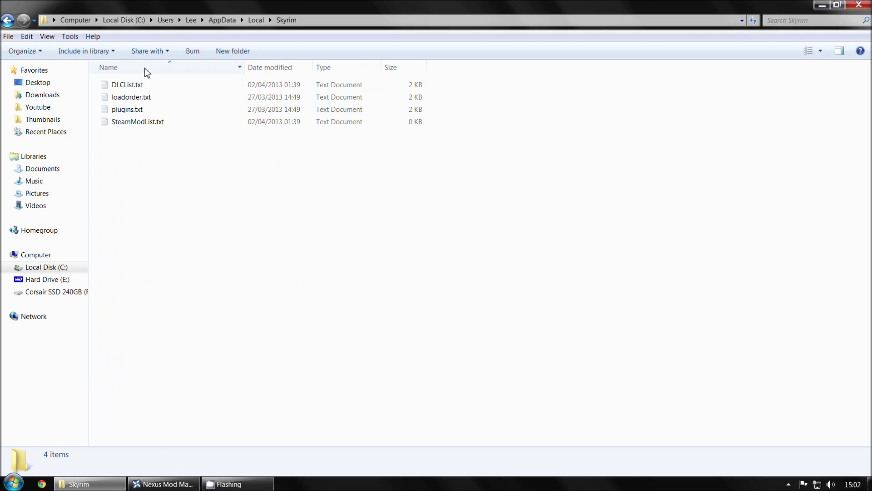
{"action": "left_click", "coordinate": [151, 111]}
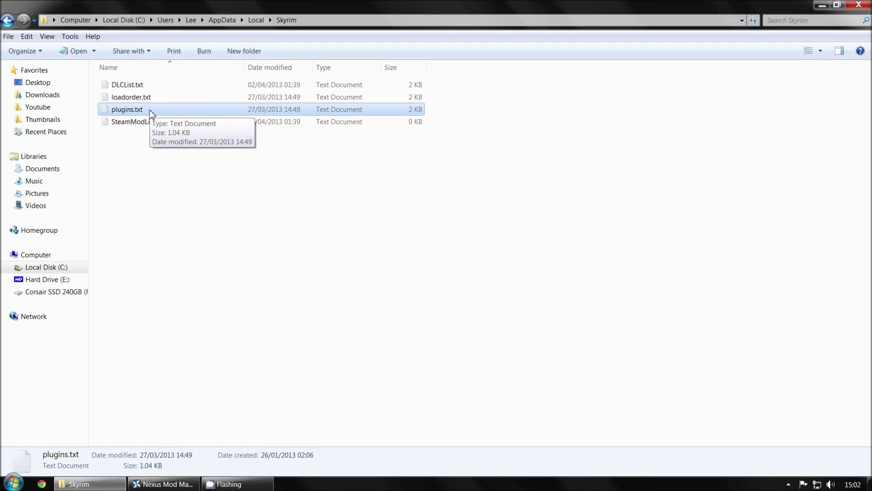
{"action": "double_click", "coordinate": [151, 111]}
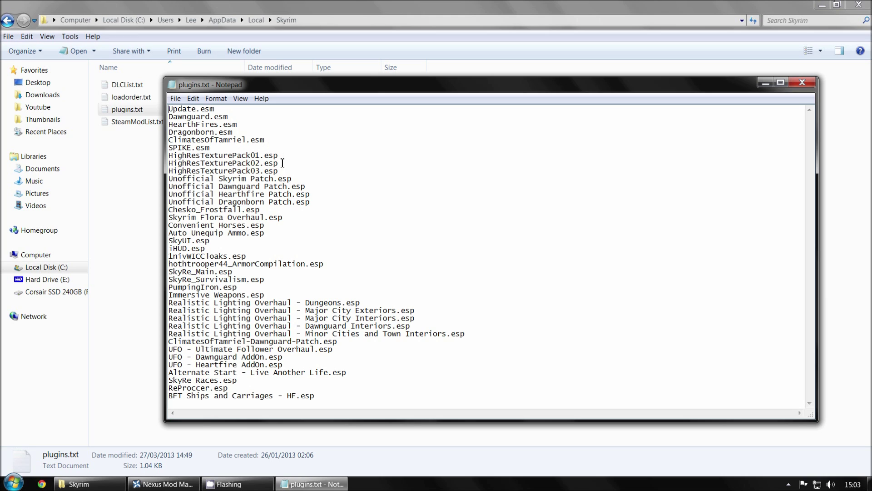
{"action": "left_click_drag", "start_coordinate": [234, 133], "coordinate": [199, 94]}
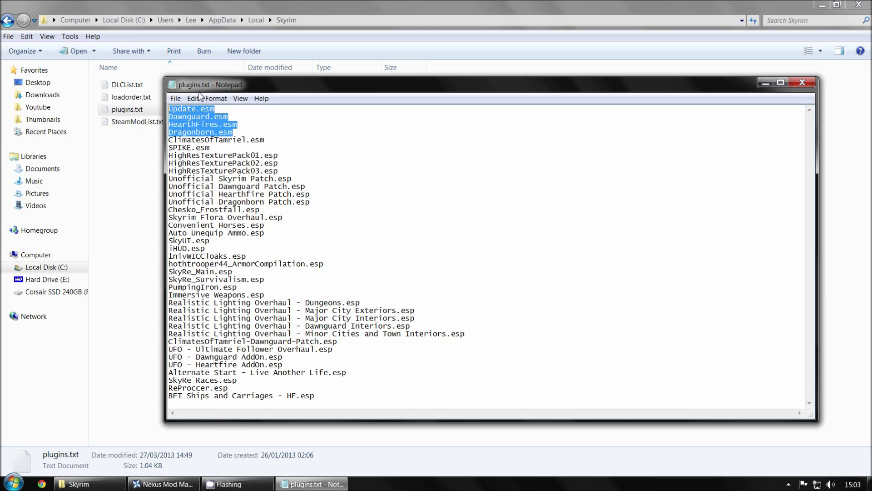
{"action": "left_click", "coordinate": [184, 125]}
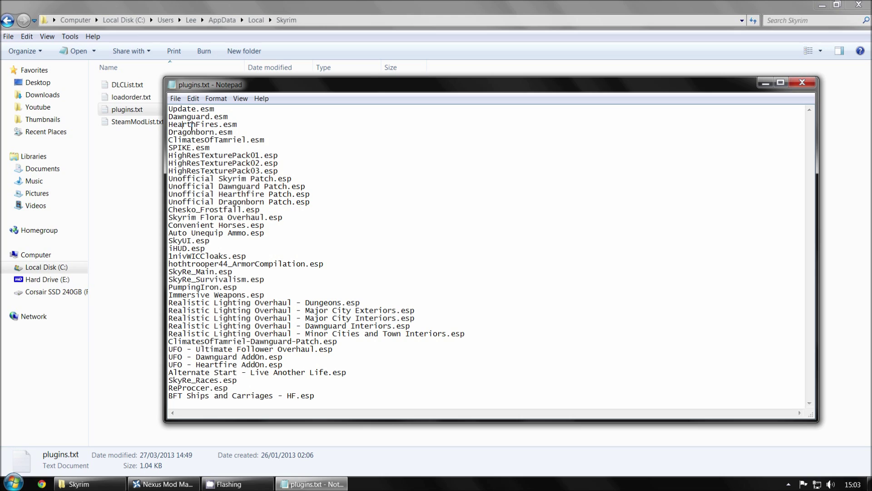
{"action": "left_click", "coordinate": [191, 132]}
{"action": "left_click_drag", "start_coordinate": [281, 173], "coordinate": [169, 155]}
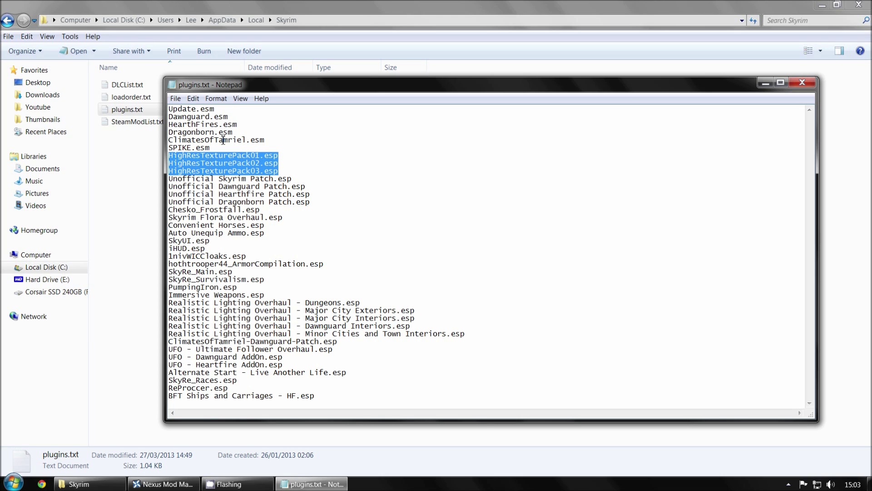
{"action": "left_click", "coordinate": [207, 167]}
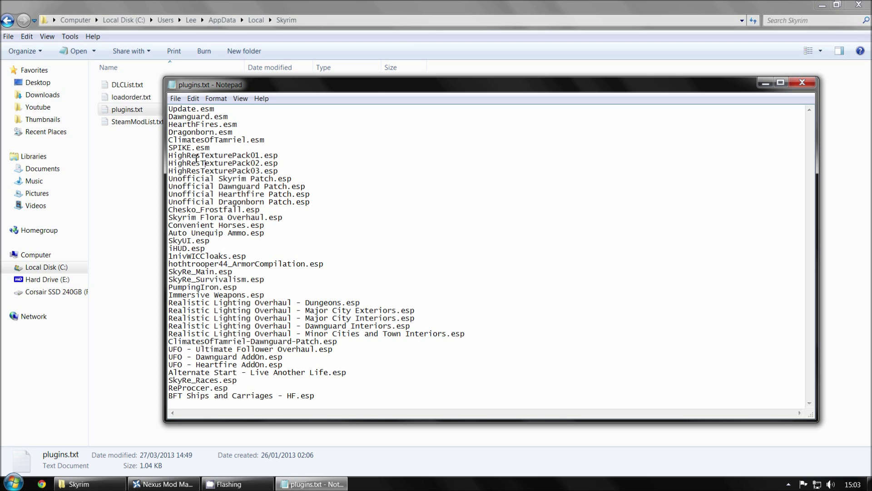
{"action": "left_click_drag", "start_coordinate": [247, 91], "coordinate": [241, 118]}
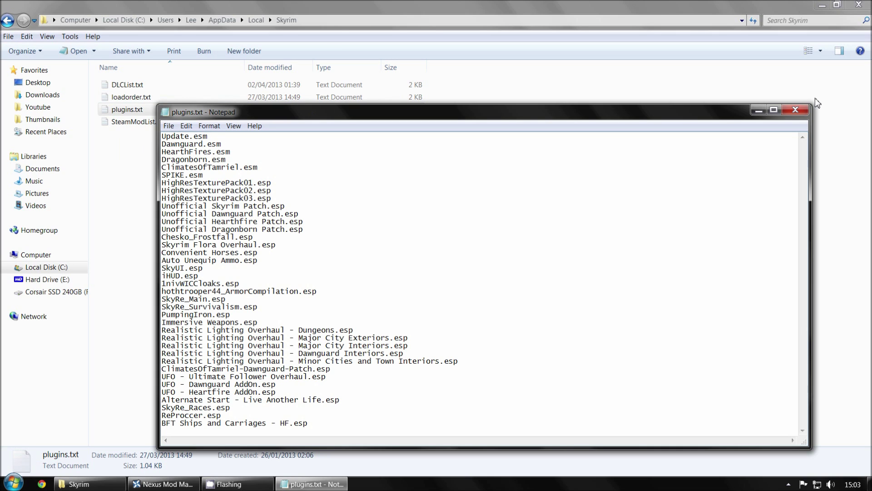
{"action": "left_click", "coordinate": [795, 110]}
{"action": "left_click", "coordinate": [112, 218]}
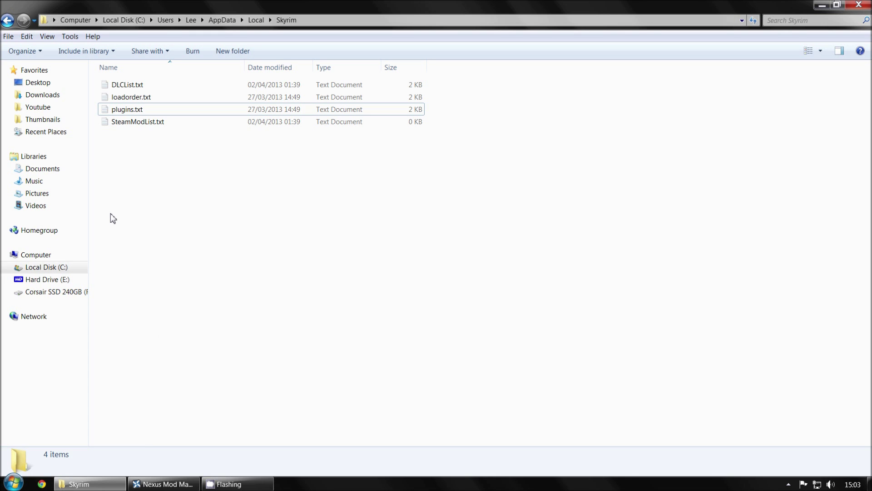
{"action": "left_click", "coordinate": [148, 97]}
{"action": "double_click", "coordinate": [149, 100]}
{"action": "left_click", "coordinate": [221, 181]}
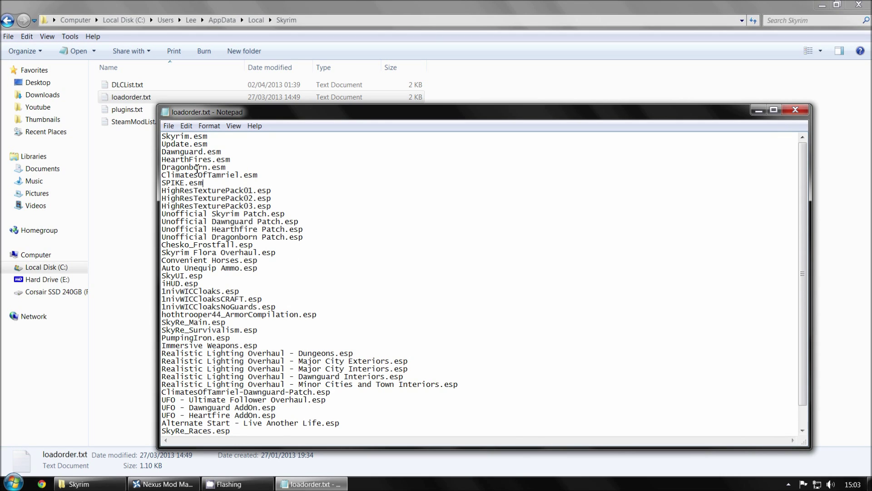
{"action": "double_click", "coordinate": [186, 138]}
{"action": "left_click", "coordinate": [186, 154]}
{"action": "double_click", "coordinate": [190, 136]}
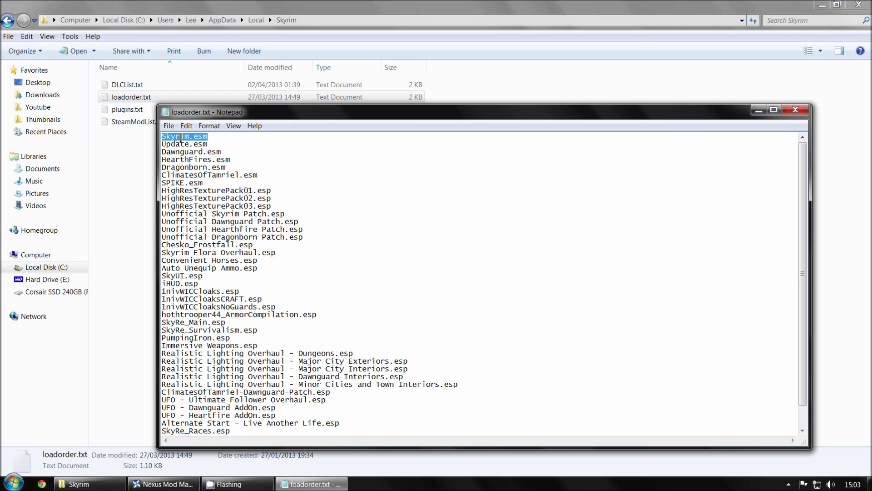
{"action": "left_click", "coordinate": [195, 148]}
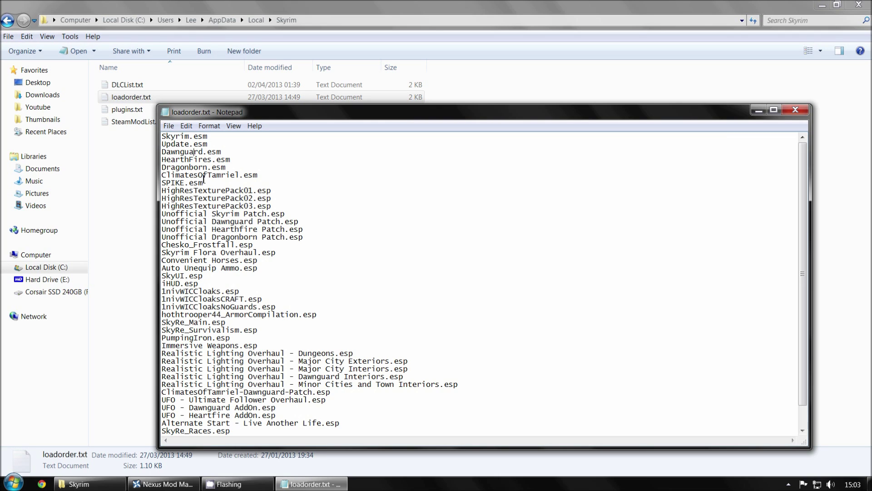
{"action": "left_click_drag", "start_coordinate": [247, 167], "coordinate": [163, 144]}
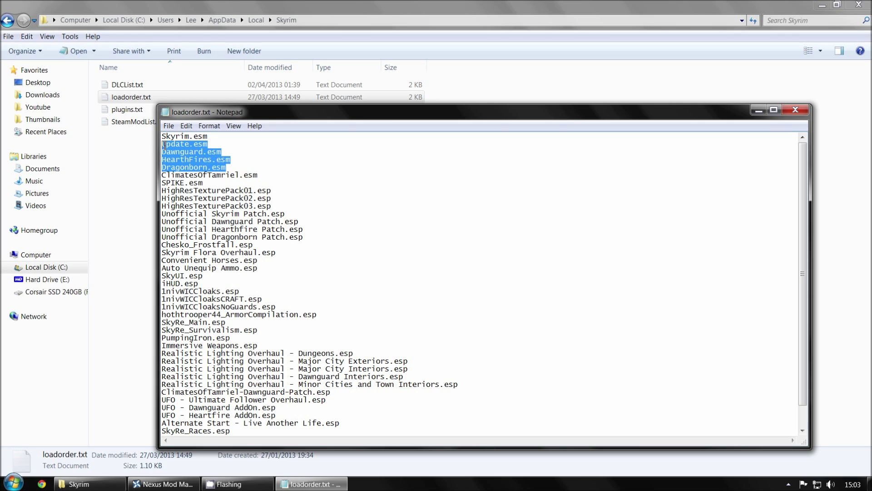
{"action": "left_click", "coordinate": [175, 139]}
{"action": "left_click_drag", "start_coordinate": [227, 167], "coordinate": [129, 131]}
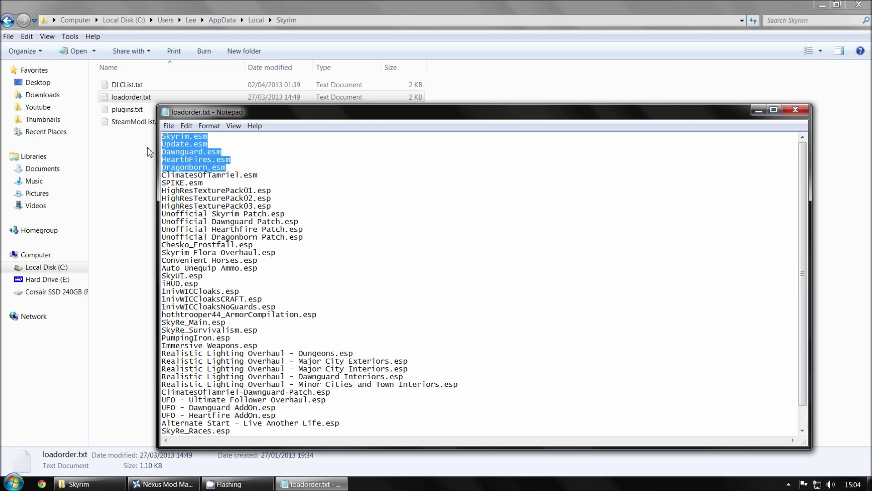
{"action": "left_click", "coordinate": [176, 143]}
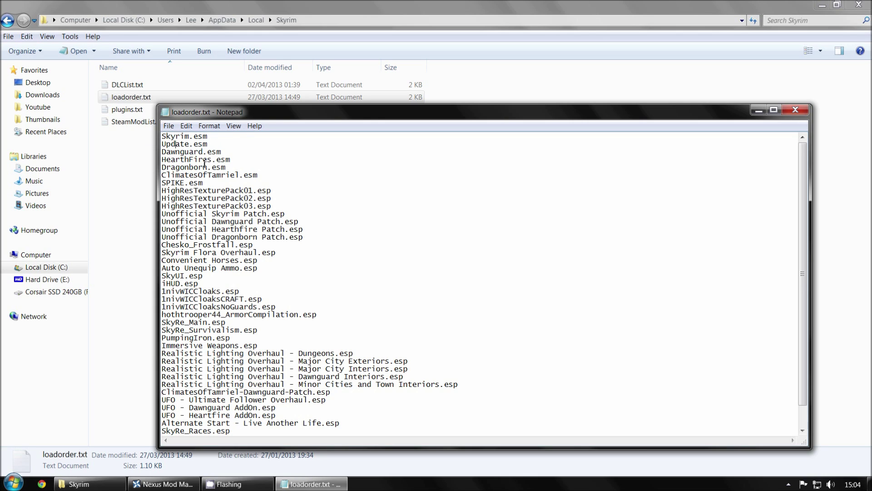
{"action": "scroll", "coordinate": [205, 163], "scroll_direction": "down", "scroll_amount": 1}
{"action": "scroll", "coordinate": [198, 159], "scroll_direction": "up", "scroll_amount": 1}
{"action": "left_click", "coordinate": [795, 110]}
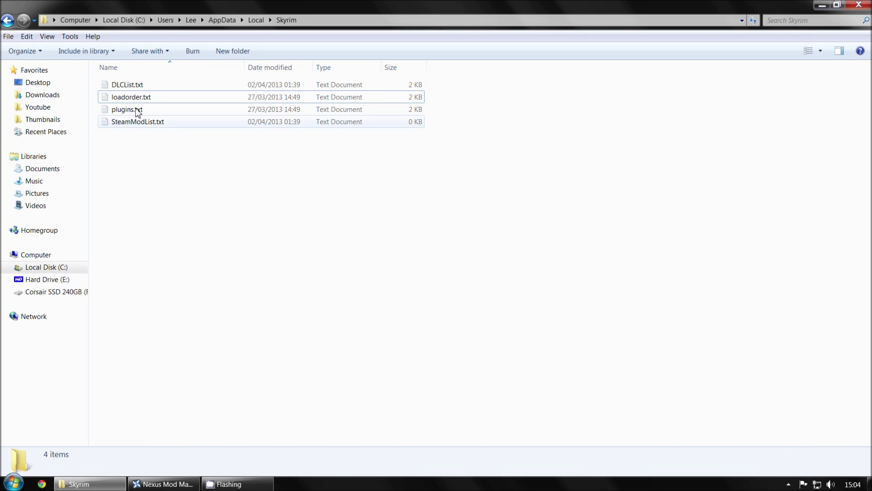
{"action": "left_click", "coordinate": [143, 84]}
{"action": "double_click", "coordinate": [143, 84]}
{"action": "left_click_drag", "start_coordinate": [226, 198], "coordinate": [226, 206]}
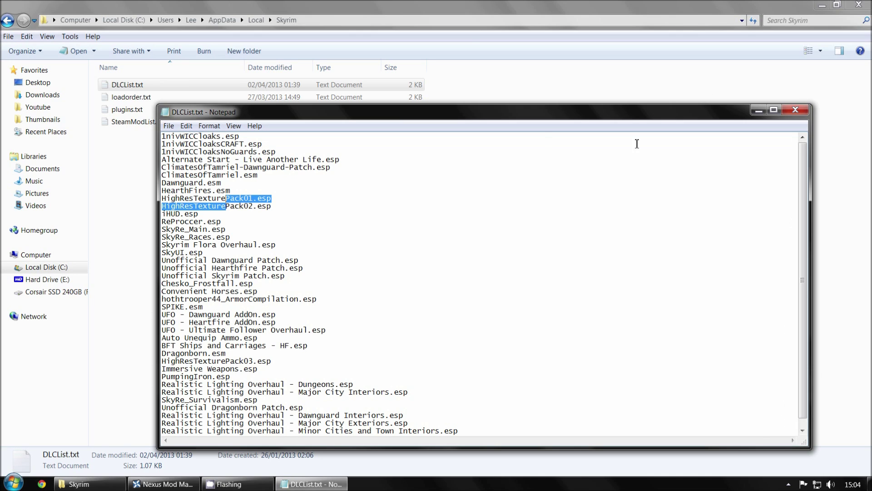
{"action": "left_click", "coordinate": [214, 184]}
{"action": "left_click", "coordinate": [241, 152]}
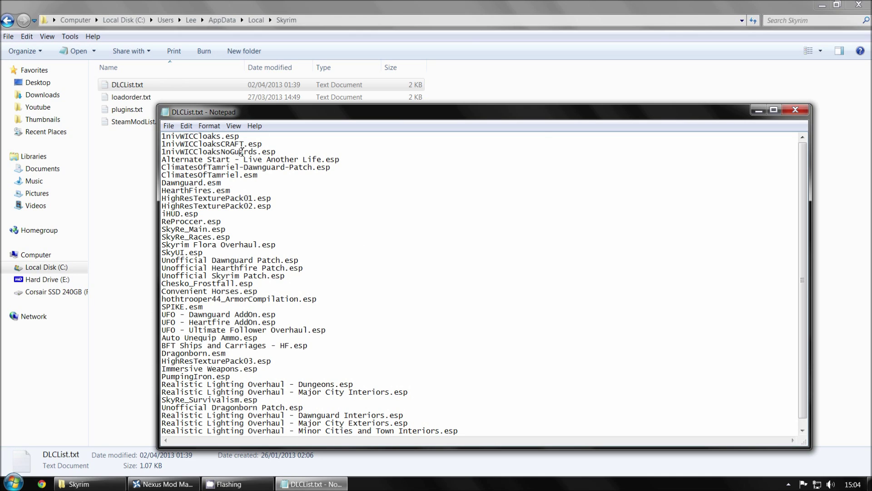
{"action": "left_click", "coordinate": [797, 110]}
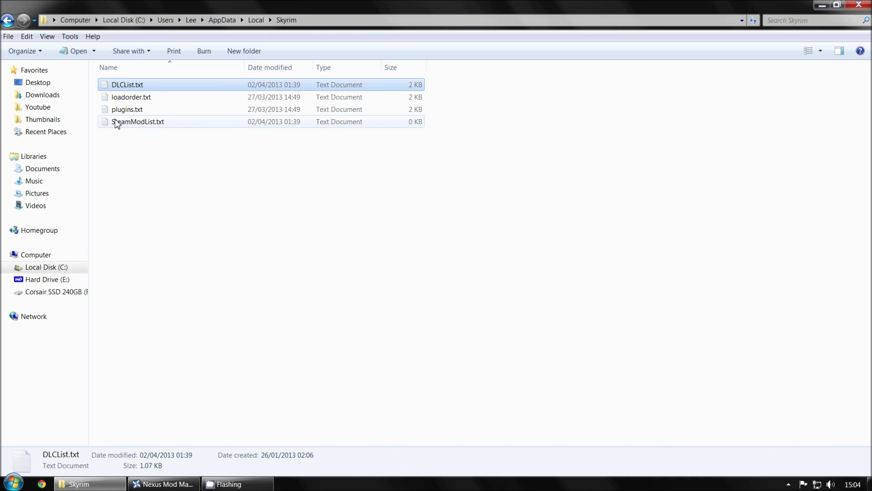
{"action": "double_click", "coordinate": [117, 123]}
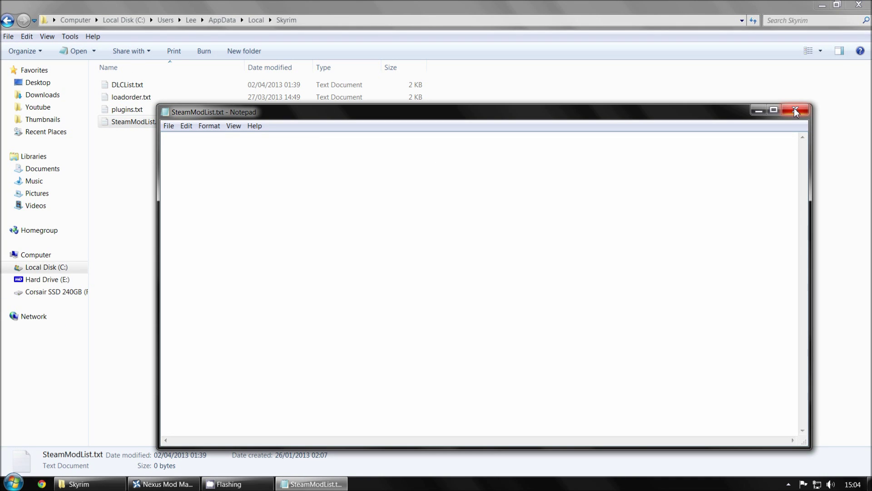
{"action": "left_click", "coordinate": [796, 110]}
{"action": "left_click", "coordinate": [185, 244]}
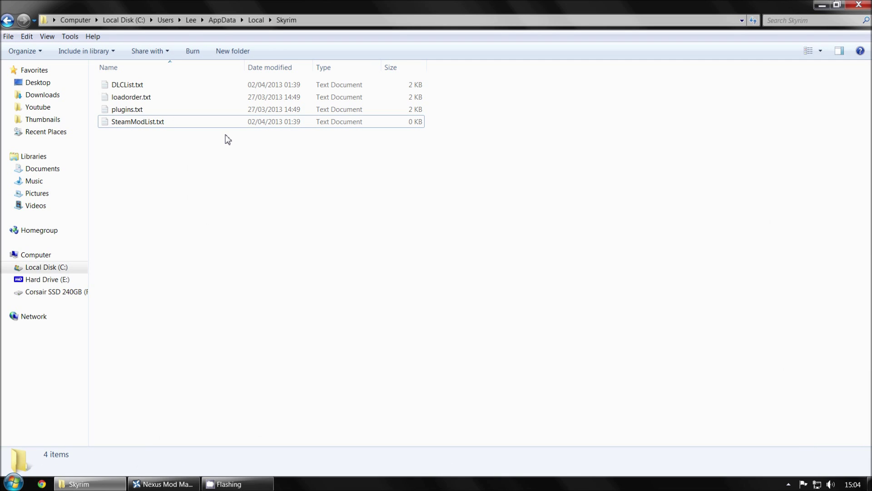
Step: View plugins.txt, then loadorder.txt, noting loadorder.txt's first entry Skyrim.esm
{"action": "double_click", "coordinate": [146, 110]}
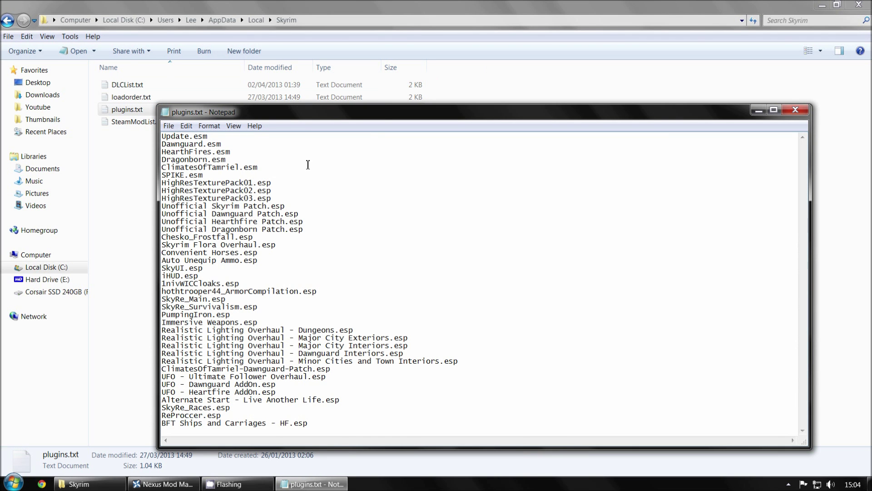
{"action": "left_click", "coordinate": [795, 110]}
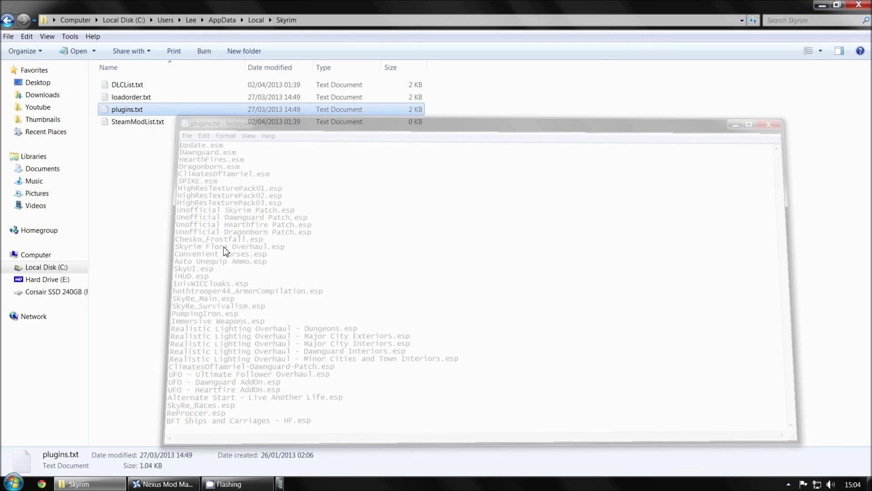
{"action": "left_click", "coordinate": [208, 98]}
{"action": "double_click", "coordinate": [207, 98]}
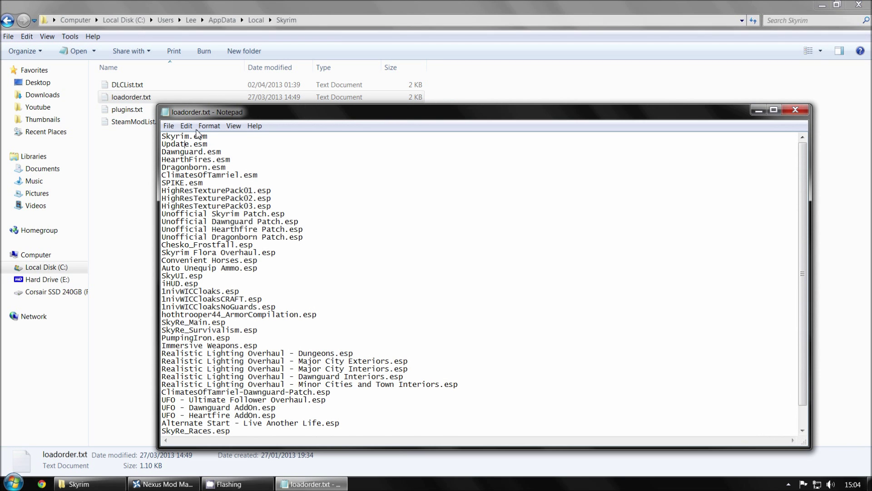
{"action": "double_click", "coordinate": [194, 137]}
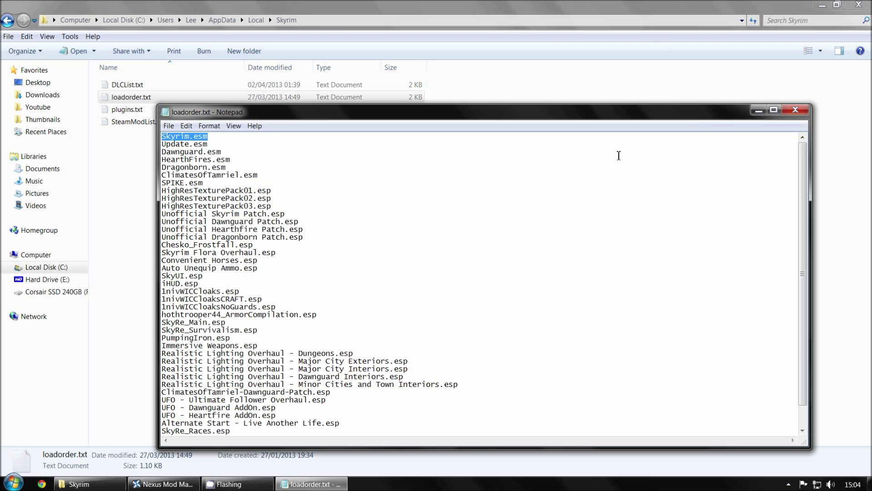
{"action": "left_click", "coordinate": [796, 110]}
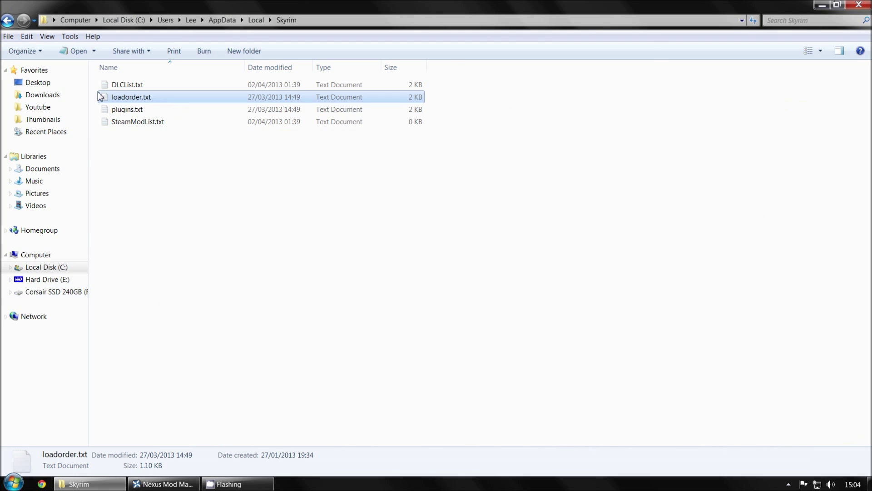
Step: Recheck plugins.txt's first entry Update.esm, then close it and the Skyrim folder window
{"action": "double_click", "coordinate": [122, 109]}
{"action": "double_click", "coordinate": [175, 136]}
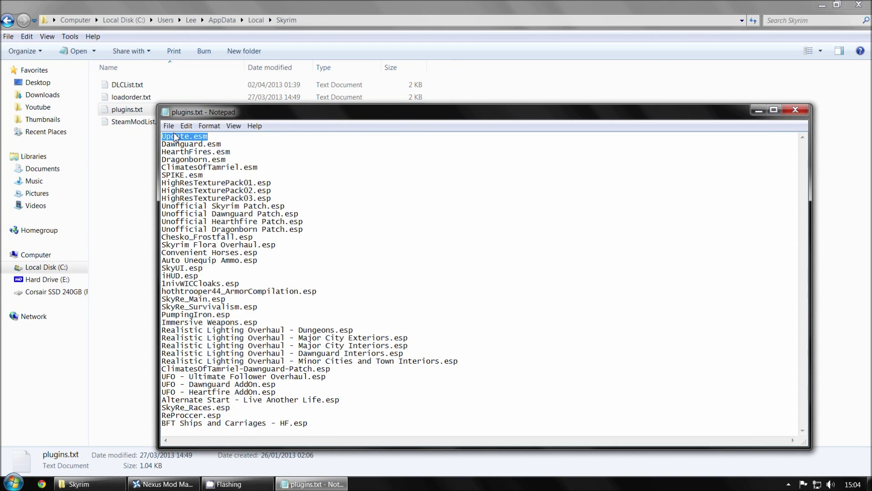
{"action": "left_click", "coordinate": [216, 141]}
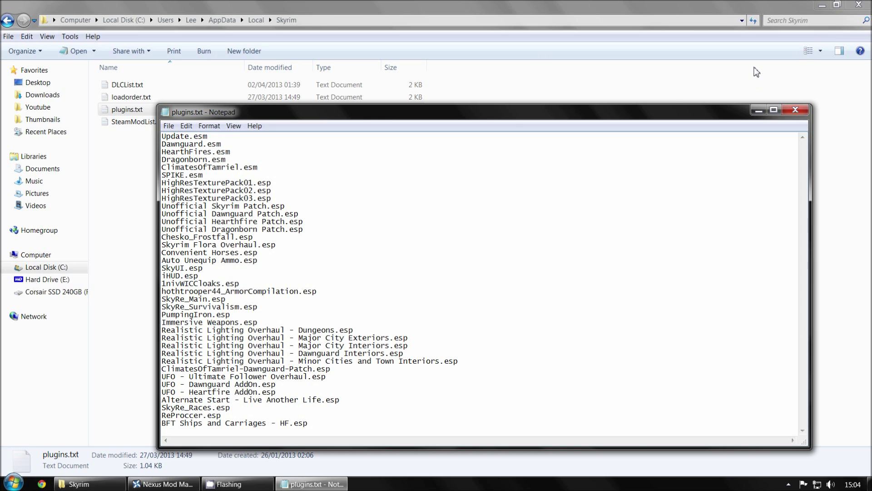
{"action": "left_click", "coordinate": [796, 109]}
{"action": "left_click", "coordinate": [383, 245]}
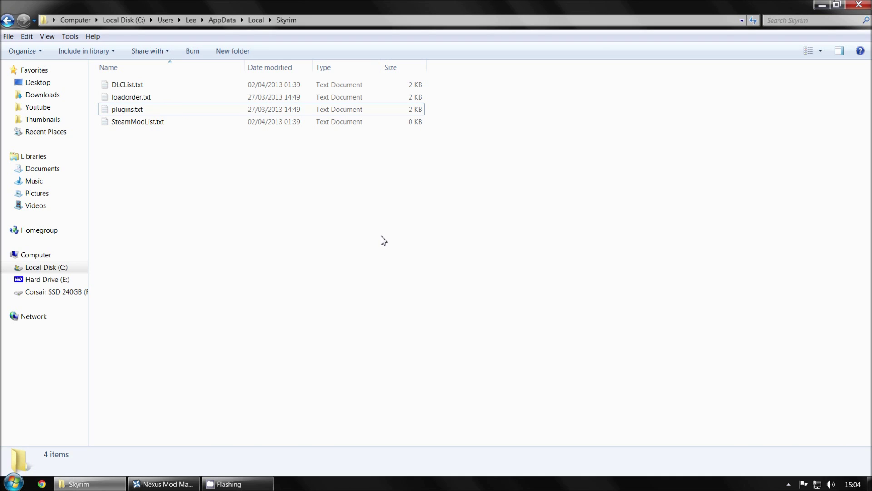
{"action": "left_click", "coordinate": [858, 4]}
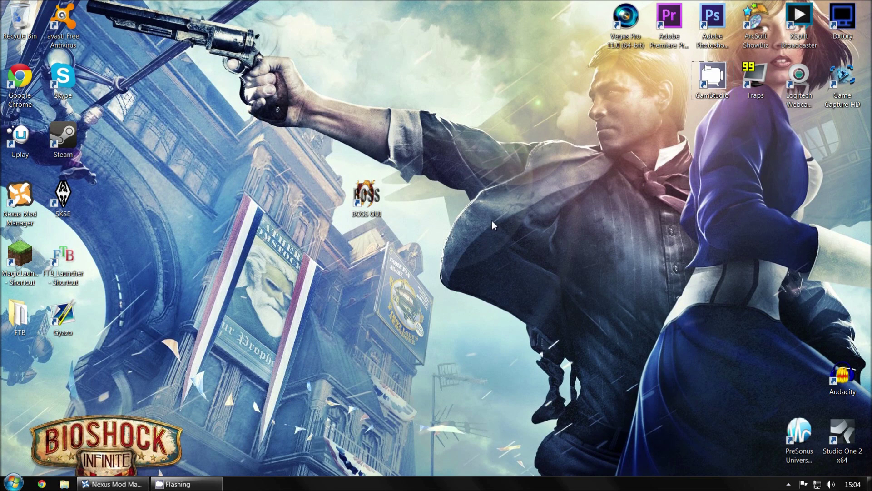
{"action": "left_click", "coordinate": [116, 483]}
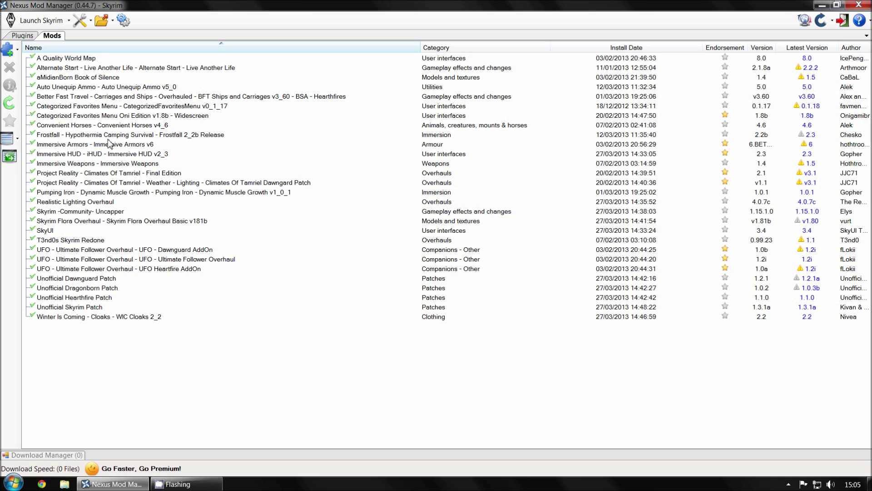
Step: Select T3nd0s Skyrim Redone in the Mods list to display its description
{"action": "left_click", "coordinate": [80, 241]}
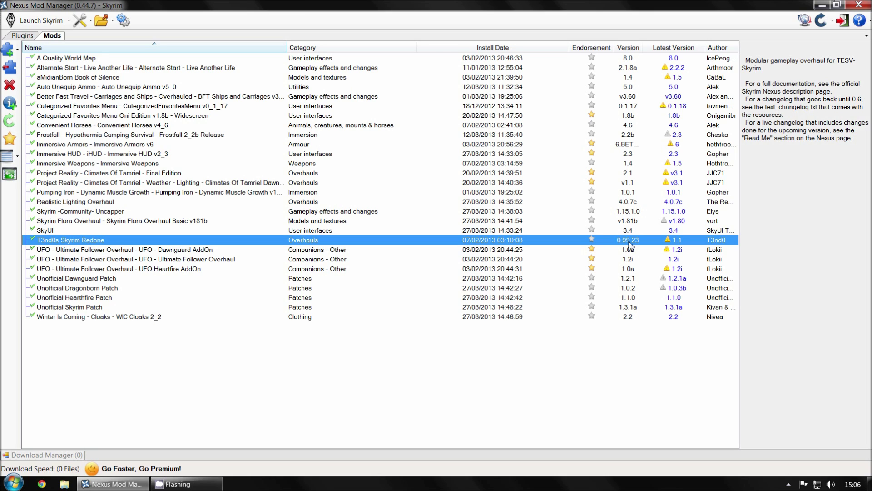
Step: Widen the description pane and read the Flora Overhaul, Uncapper, Lighting Overhaul and T3nd0s descriptions
{"action": "left_click", "coordinate": [75, 222]}
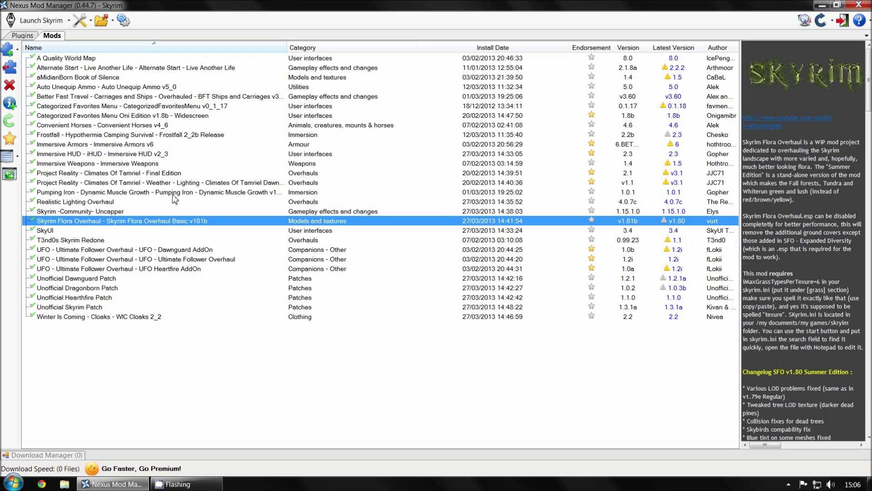
{"action": "left_click", "coordinate": [741, 90]}
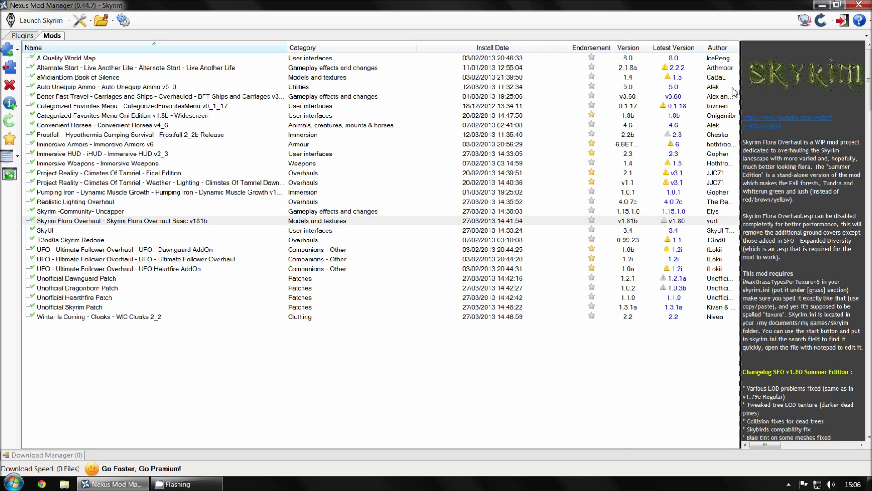
{"action": "left_click_drag", "start_coordinate": [734, 91], "coordinate": [624, 91]}
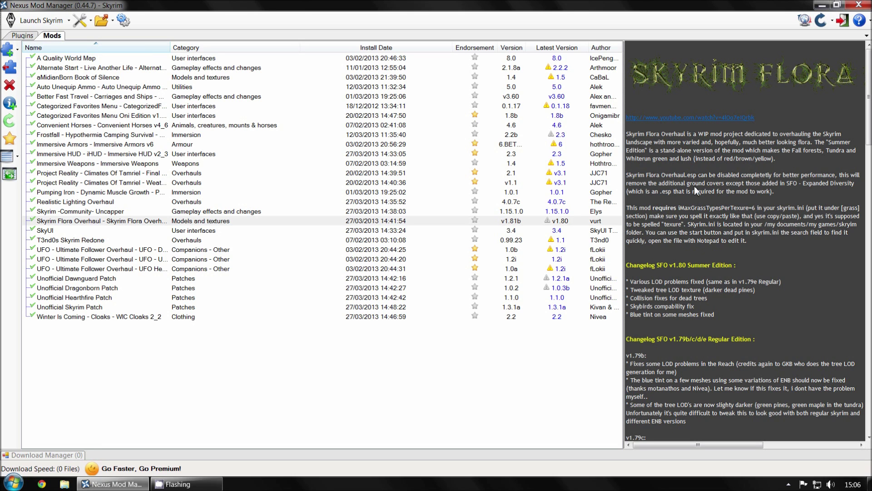
{"action": "scroll", "coordinate": [700, 175], "scroll_direction": "down", "scroll_amount": 5}
{"action": "scroll", "coordinate": [687, 185], "scroll_direction": "up", "scroll_amount": 5}
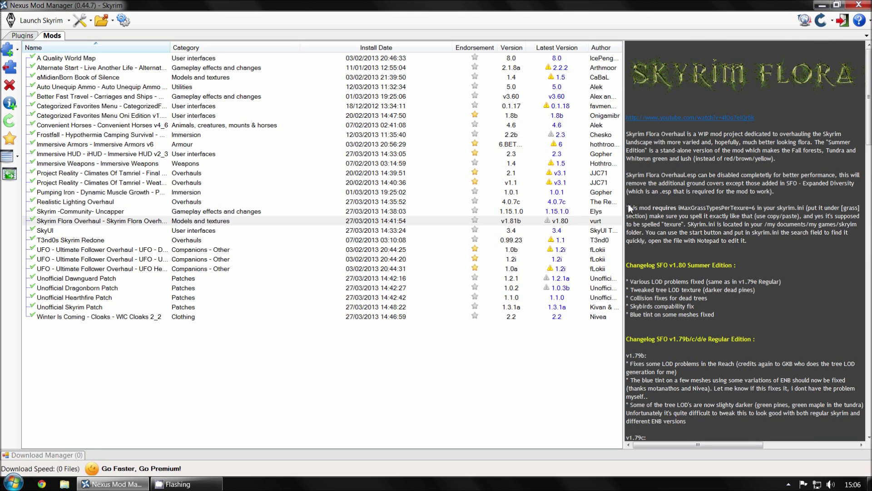
{"action": "left_click", "coordinate": [102, 211]}
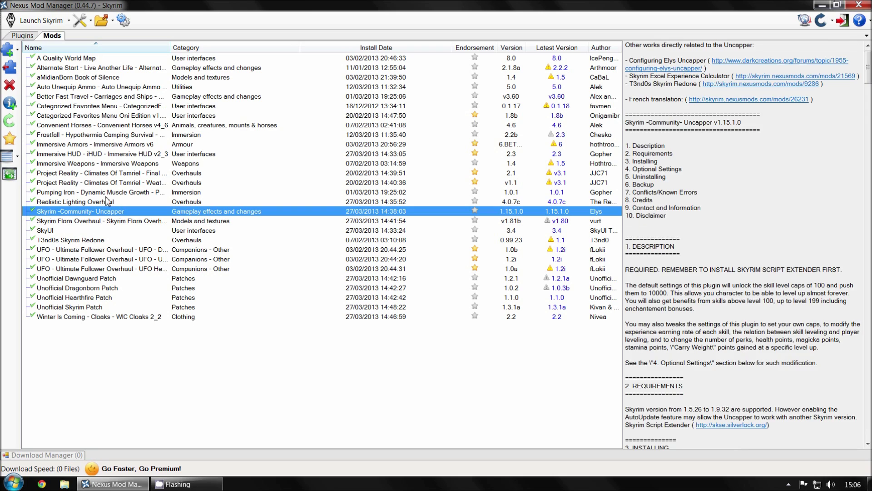
{"action": "left_click", "coordinate": [107, 201]}
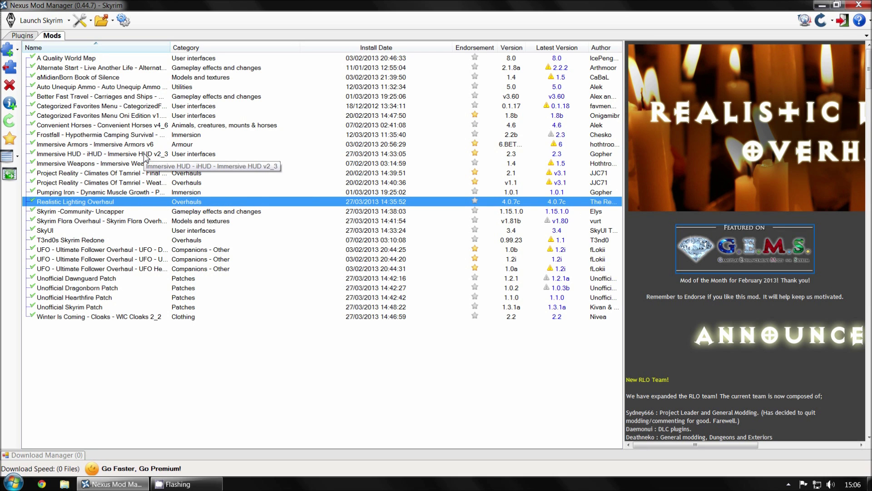
{"action": "left_click", "coordinate": [78, 241]}
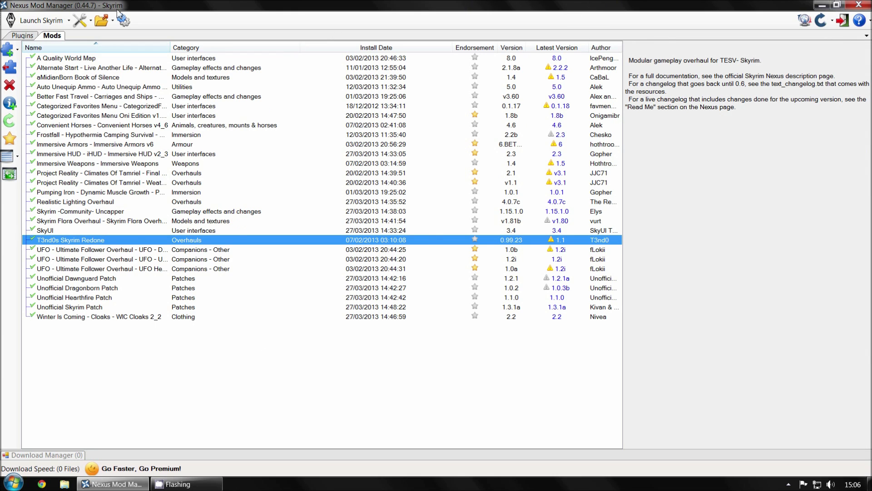
Step: Show the Plugins list with a wider name column and check Skyrim.esm, Update.esm, Dawnguard.esm masters
{"action": "left_click", "coordinate": [23, 36]}
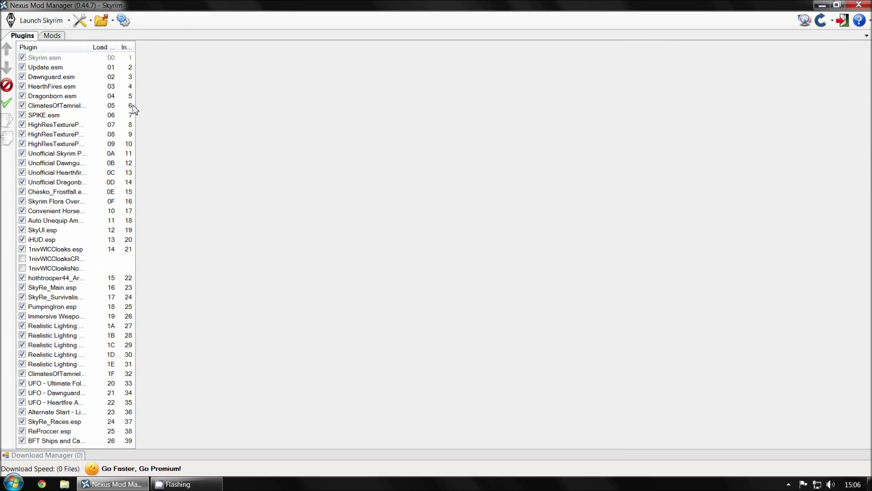
{"action": "left_click_drag", "start_coordinate": [136, 107], "coordinate": [279, 89]}
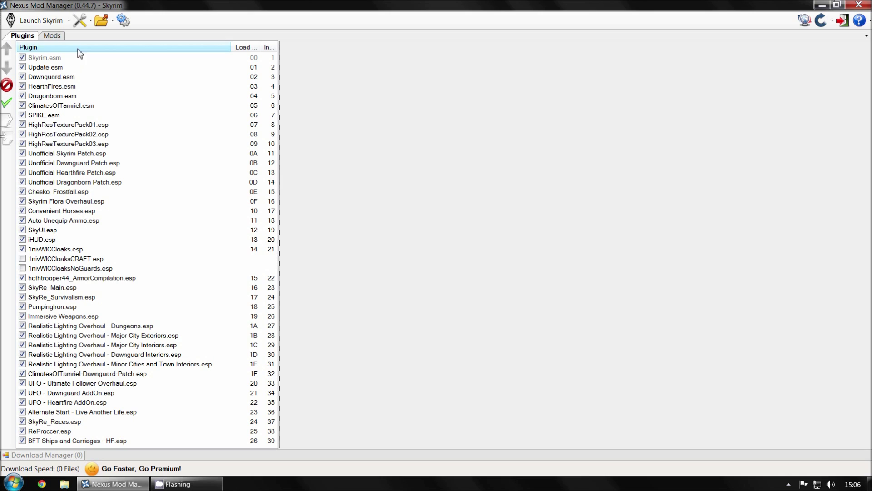
{"action": "left_click", "coordinate": [60, 58]}
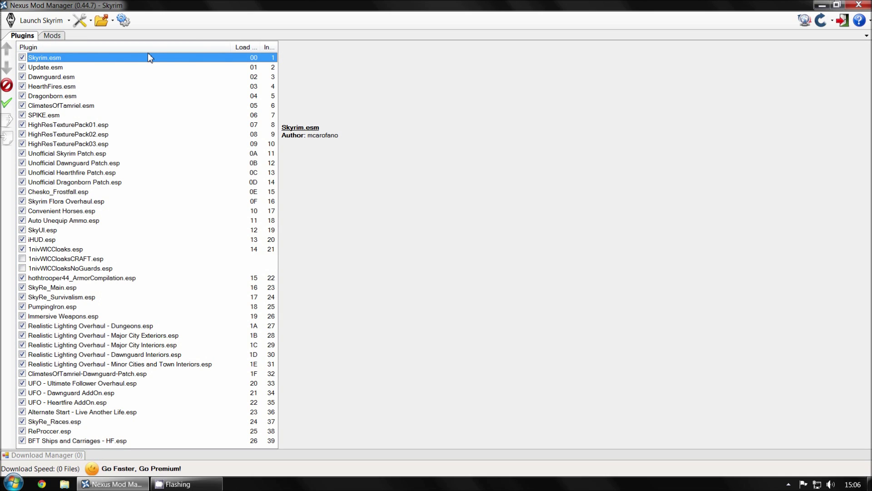
{"action": "left_click", "coordinate": [66, 69]}
{"action": "left_click", "coordinate": [68, 58]}
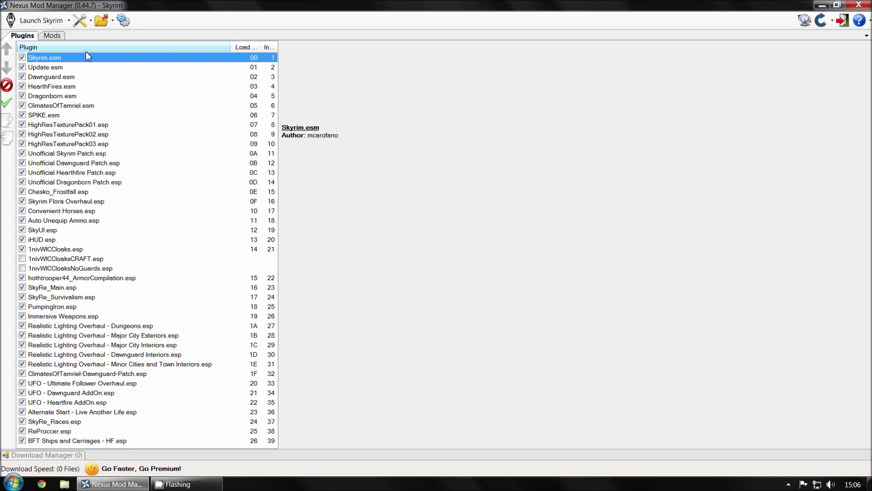
{"action": "left_click", "coordinate": [68, 69]}
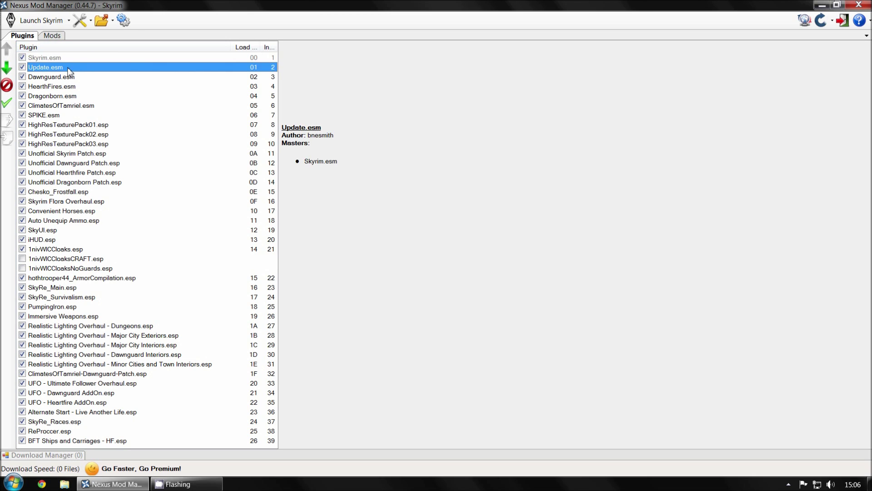
{"action": "left_click", "coordinate": [67, 77]}
{"action": "left_click", "coordinate": [72, 68]}
Step: Check details of Dawnguard, HearthFires, Dragonborn, ClimatesOfTamriel, SPIKE and HighResTexturePack01 plugins
{"action": "left_click", "coordinate": [63, 78]}
{"action": "left_click", "coordinate": [58, 87]}
{"action": "left_click", "coordinate": [58, 95]}
{"action": "left_click", "coordinate": [62, 79]}
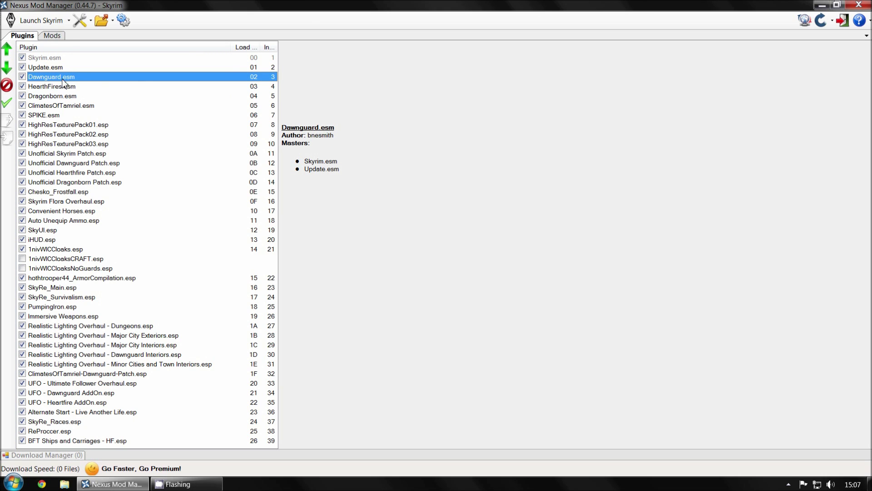
{"action": "left_click", "coordinate": [53, 105]}
{"action": "left_click", "coordinate": [51, 117]}
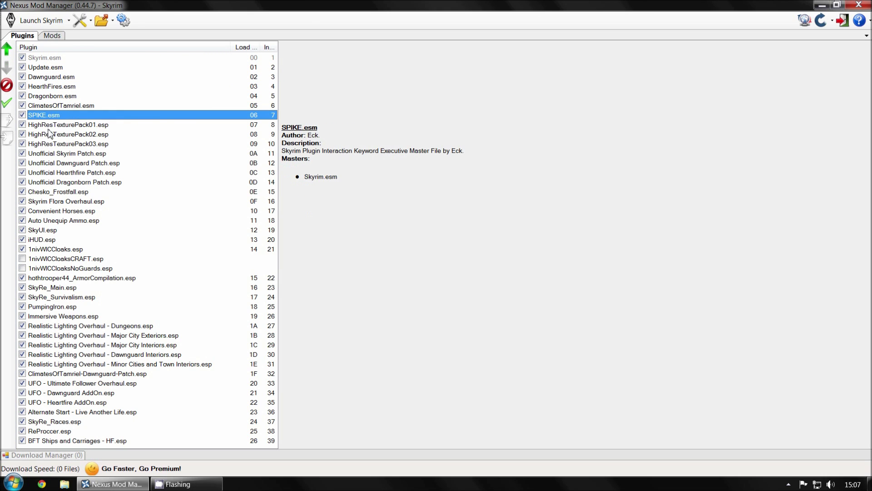
{"action": "left_click", "coordinate": [49, 127]}
Step: Review ClimatesOfTamriel.esm, Major City Exteriors, PumpingIron.esp and hothtrooper44_ArmorCompilation.esp details
{"action": "left_click", "coordinate": [60, 109]}
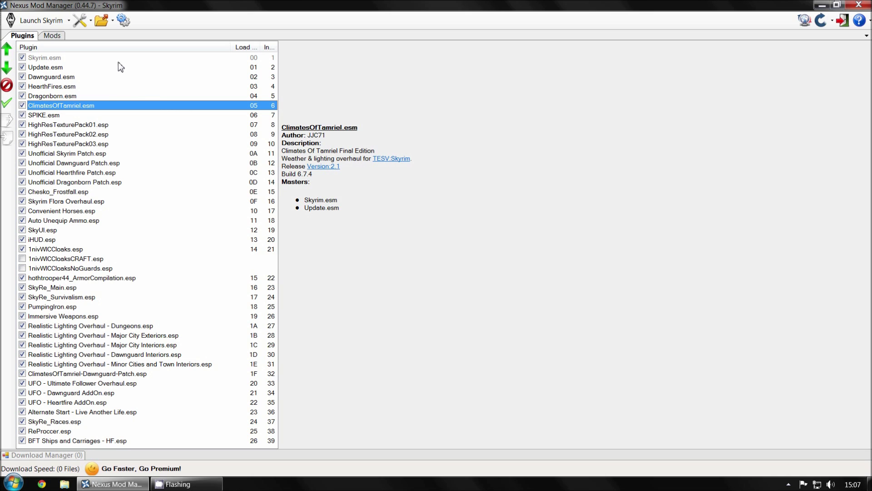
{"action": "left_click", "coordinate": [72, 335]}
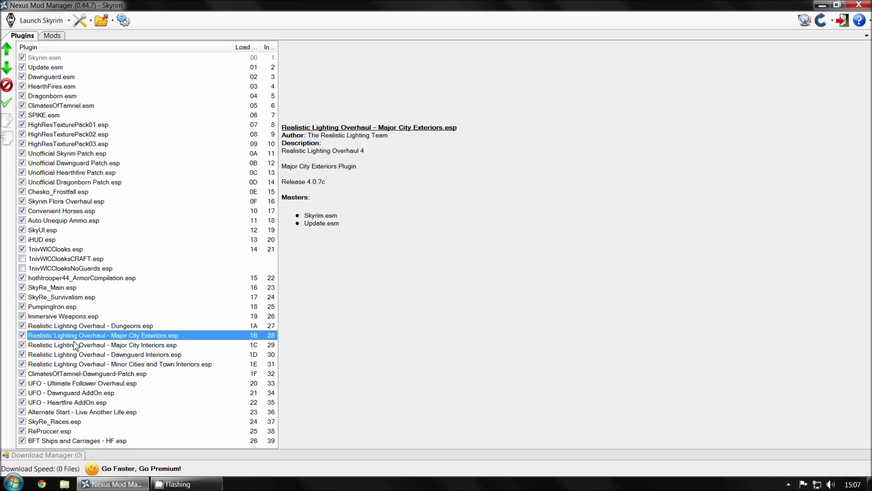
{"action": "left_click", "coordinate": [59, 307]}
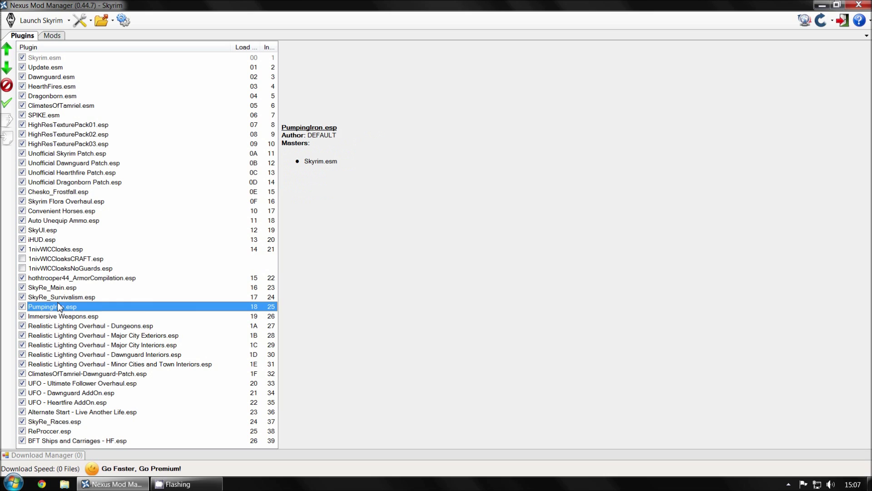
{"action": "left_click", "coordinate": [68, 278]}
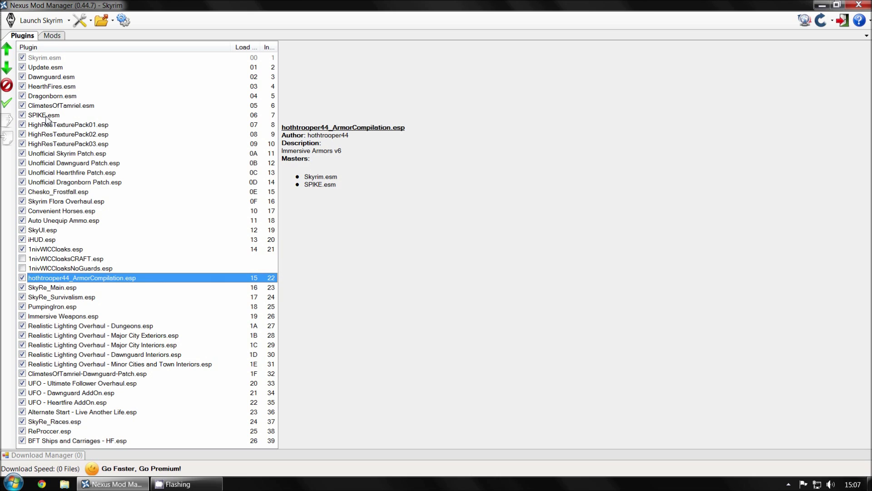
Step: Read details and masters of Convenient Horses, HearthFires, Dawnguard, SkyRe_Survivalism and SkyRe_Main plugins
{"action": "left_click", "coordinate": [71, 213]}
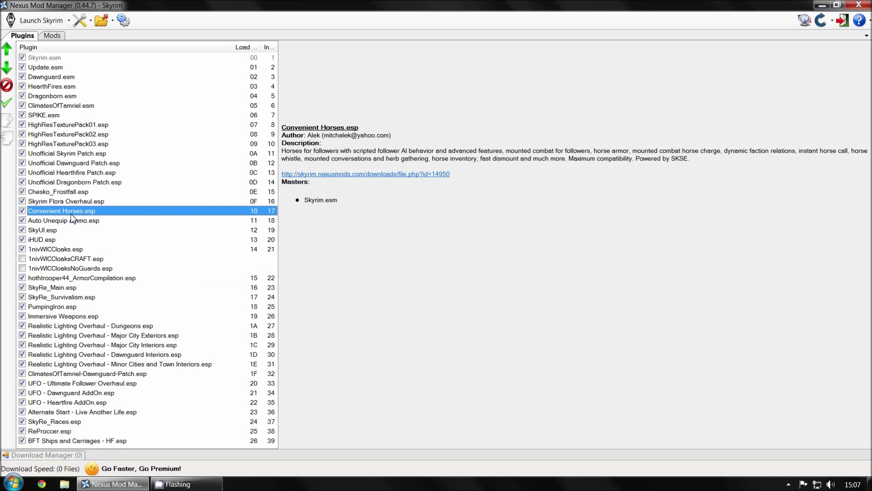
{"action": "left_click", "coordinate": [63, 86]}
{"action": "left_click", "coordinate": [56, 78]}
{"action": "left_click", "coordinate": [54, 87]}
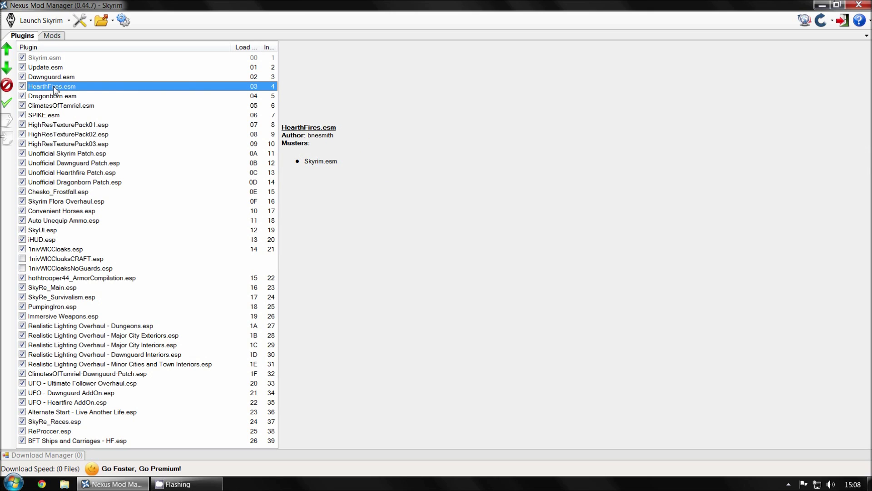
{"action": "left_click", "coordinate": [70, 296]}
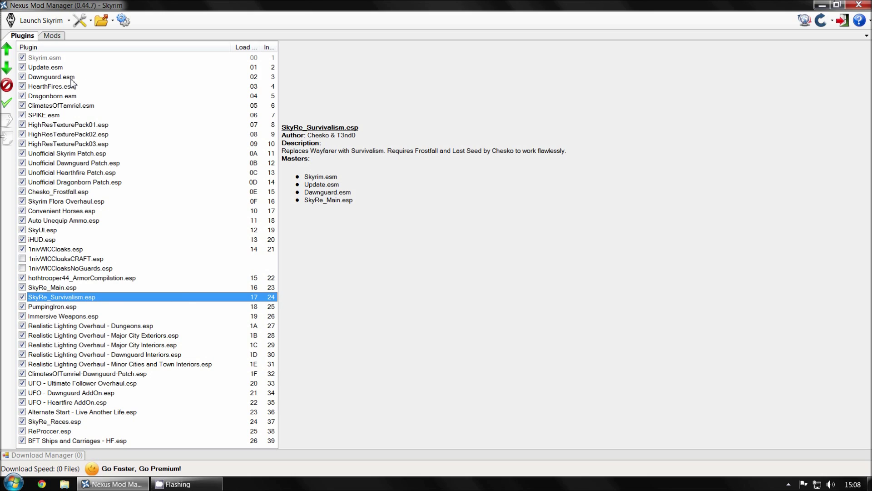
{"action": "left_click", "coordinate": [282, 267]}
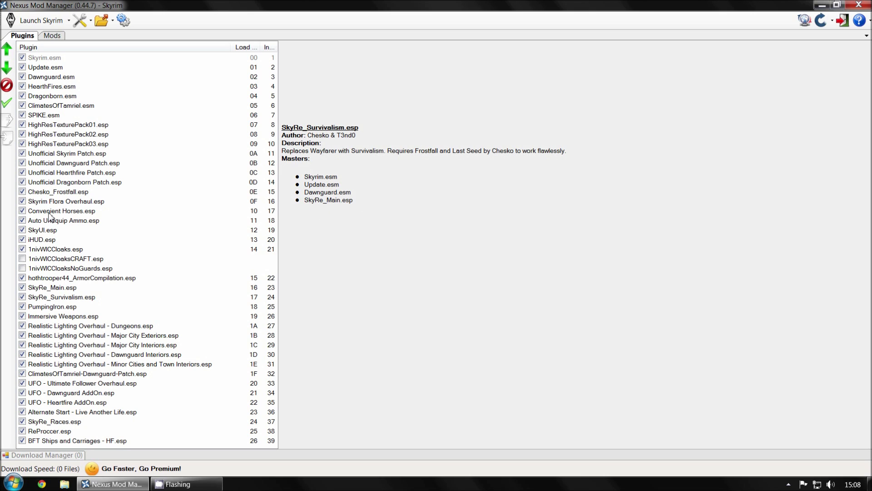
{"action": "left_click", "coordinate": [64, 287]}
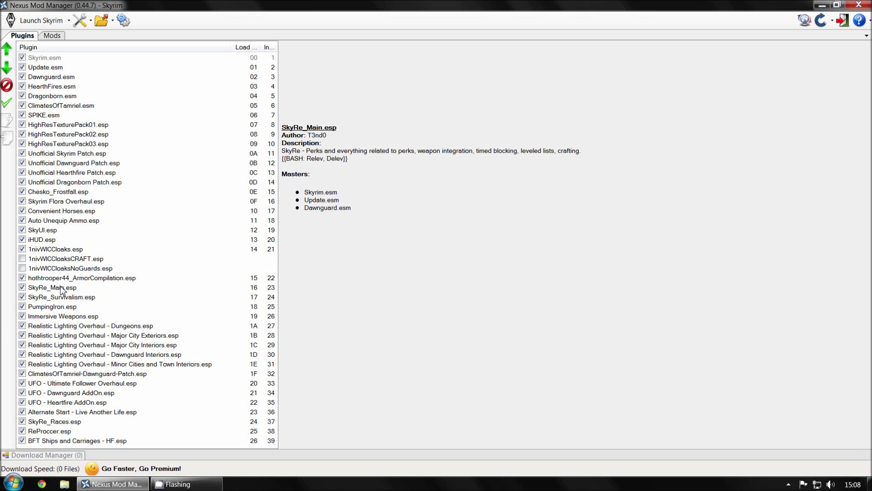
{"action": "left_click", "coordinate": [337, 293]}
Step: Close Nexus Mod Manager and launch BOSS for Skyrim from its desktop shortcut
{"action": "left_click", "coordinate": [859, 5]}
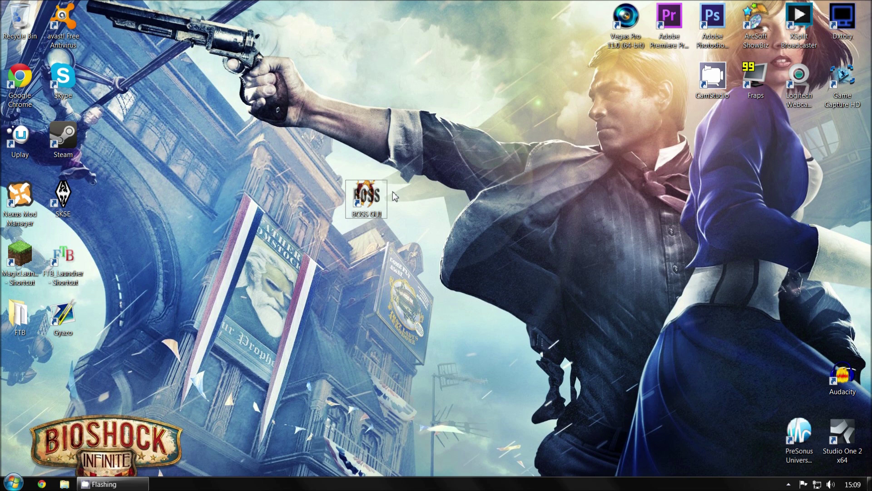
{"action": "left_click", "coordinate": [384, 203]}
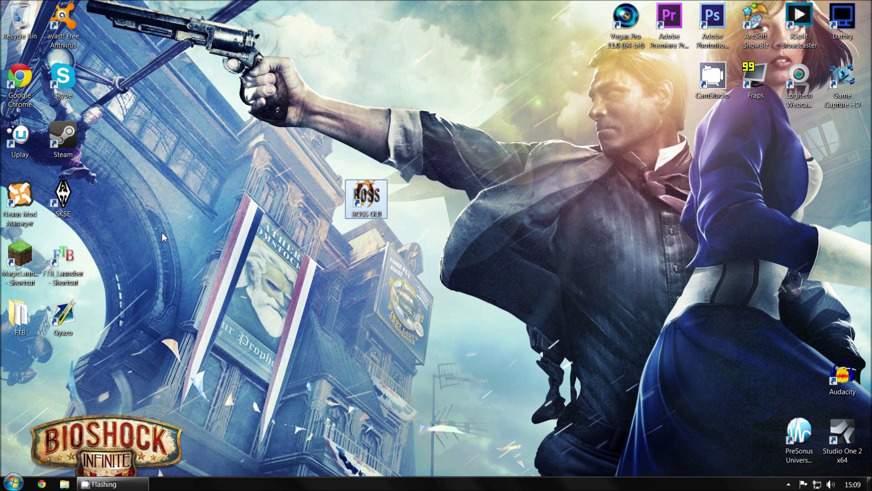
{"action": "double_click", "coordinate": [371, 195]}
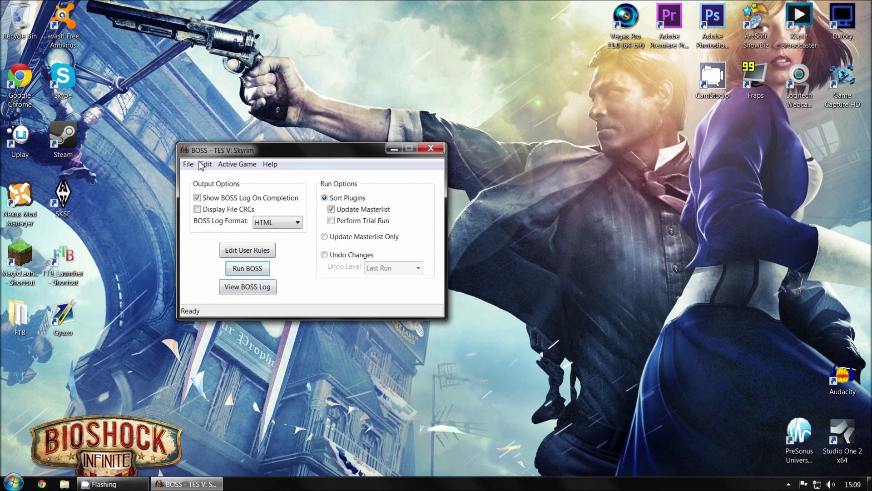
Step: Look over the BOSS menus, then run BOSS with Sort Plugins and Update Masterlist enabled
{"action": "left_click", "coordinate": [189, 164]}
{"action": "mouse_move", "coordinate": [272, 164]}
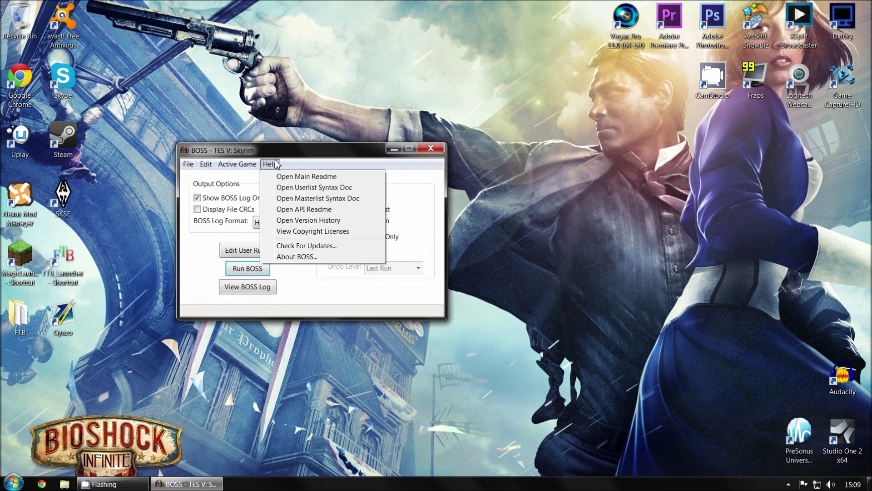
{"action": "mouse_move", "coordinate": [237, 164]}
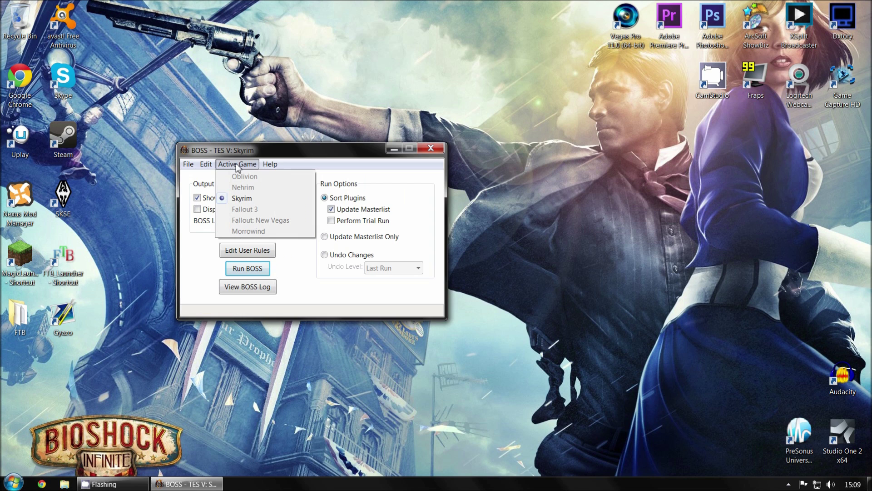
{"action": "left_click", "coordinate": [318, 160]}
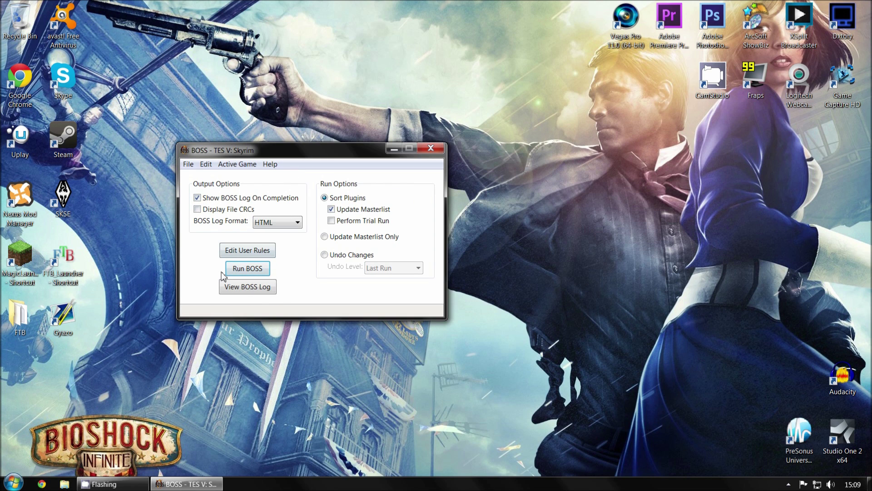
{"action": "left_click", "coordinate": [244, 270]}
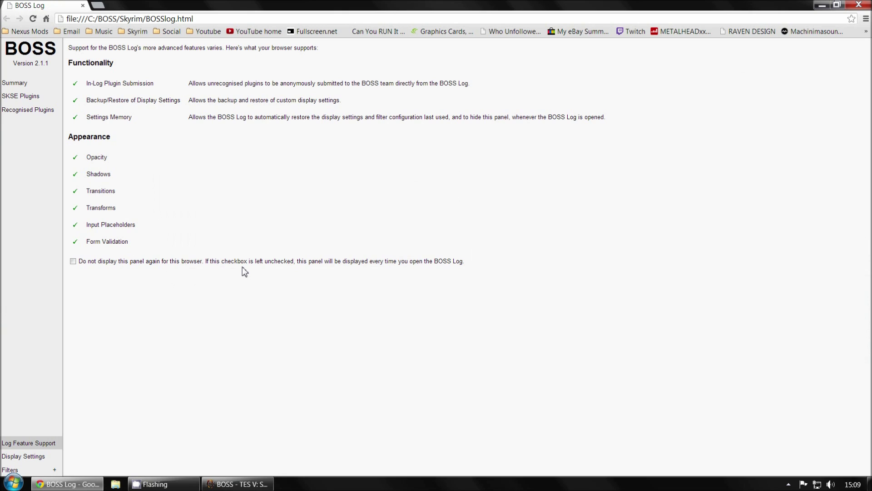
Step: Review the BOSS log's Summary, SKSE Plugins and Recognised Plugins sections in Chrome
{"action": "left_click", "coordinate": [37, 83]}
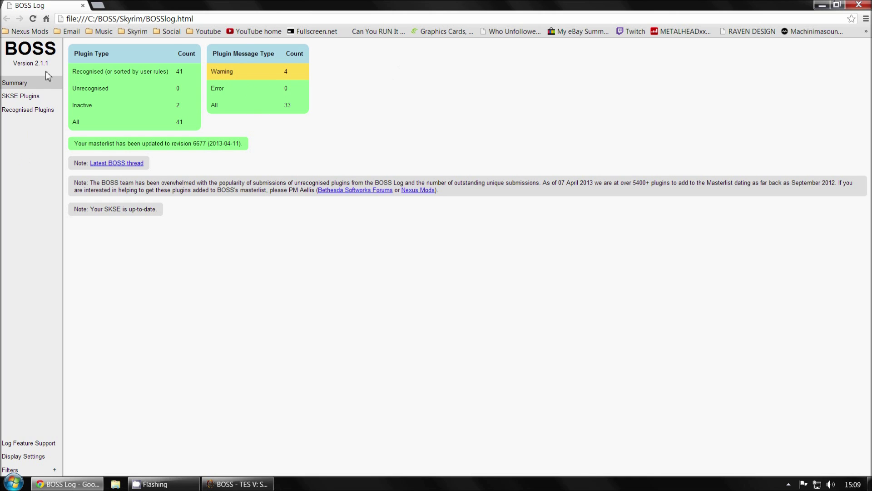
{"action": "left_click", "coordinate": [32, 98]}
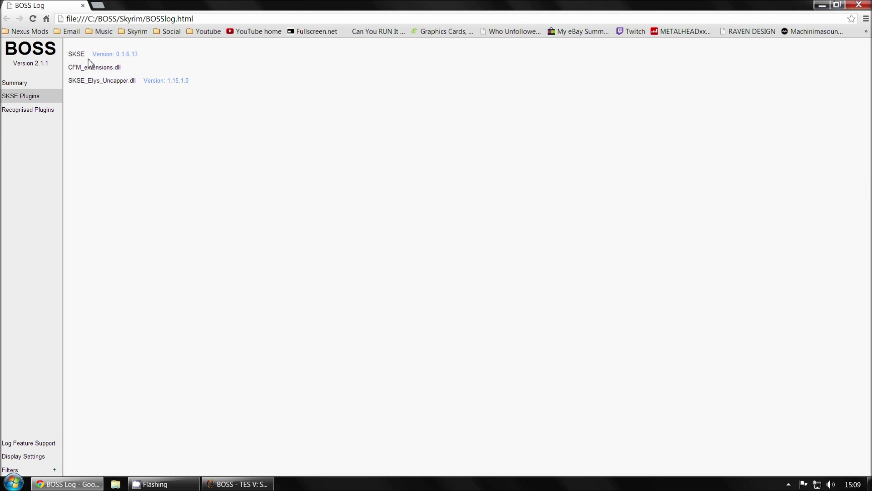
{"action": "left_click", "coordinate": [27, 112]}
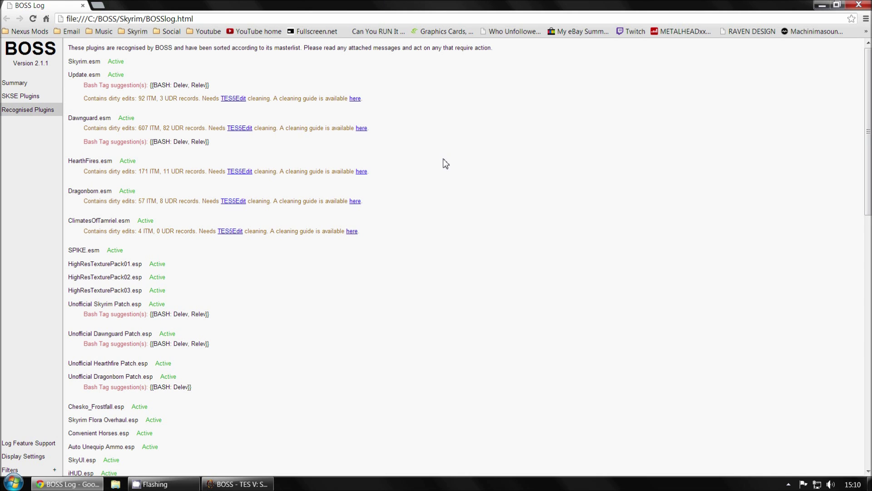
{"action": "scroll", "coordinate": [183, 155], "scroll_direction": "down", "scroll_amount": 2}
{"action": "scroll", "coordinate": [182, 159], "scroll_direction": "down", "scroll_amount": 7}
{"action": "scroll", "coordinate": [181, 157], "scroll_direction": "up", "scroll_amount": 4}
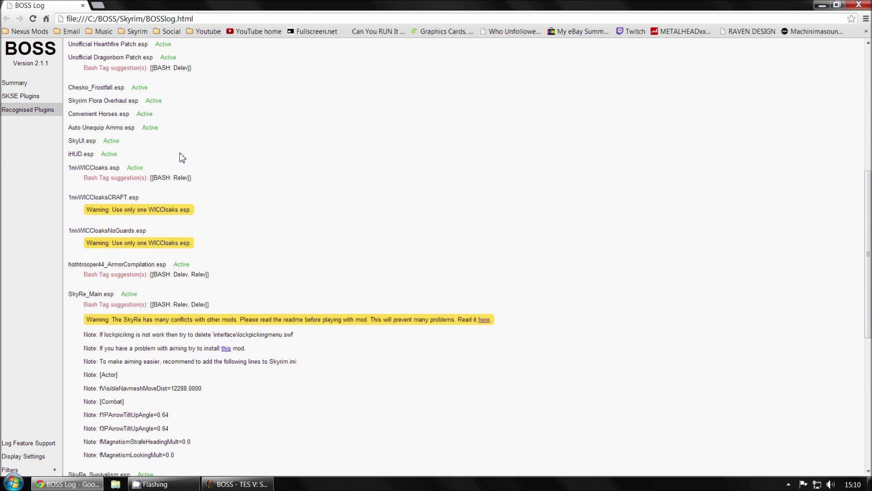
{"action": "scroll", "coordinate": [180, 157], "scroll_direction": "down", "scroll_amount": 4}
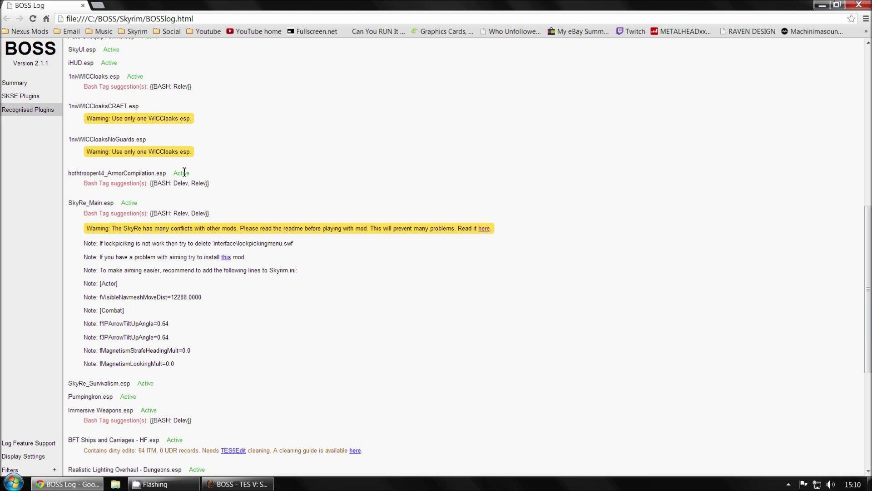
{"action": "scroll", "coordinate": [206, 171], "scroll_direction": "down", "scroll_amount": 5}
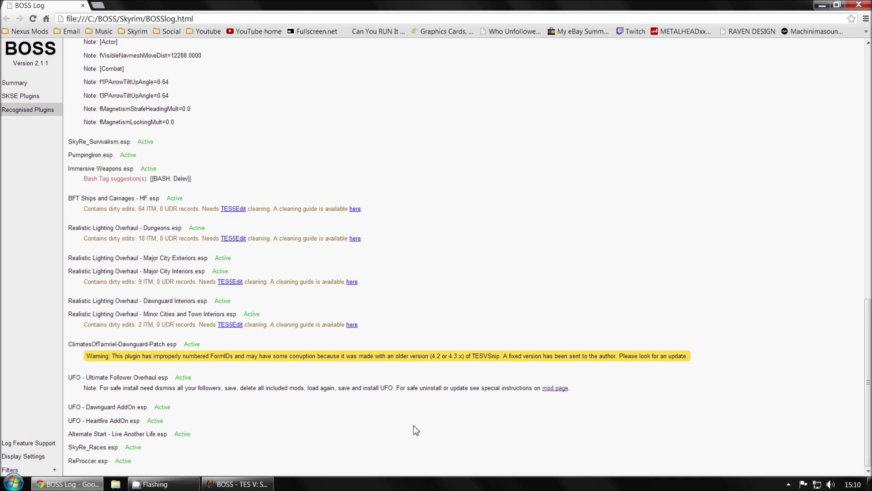
{"action": "scroll", "coordinate": [231, 254], "scroll_direction": "up", "scroll_amount": 15}
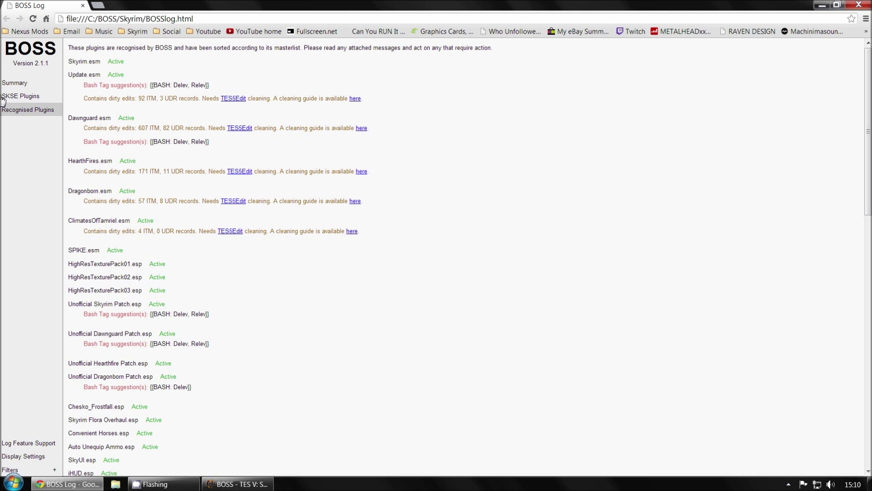
Step: Return to the log summary, then close the BOSS log in Chrome and the BOSS window
{"action": "left_click", "coordinate": [35, 86]}
{"action": "left_click", "coordinate": [859, 5]}
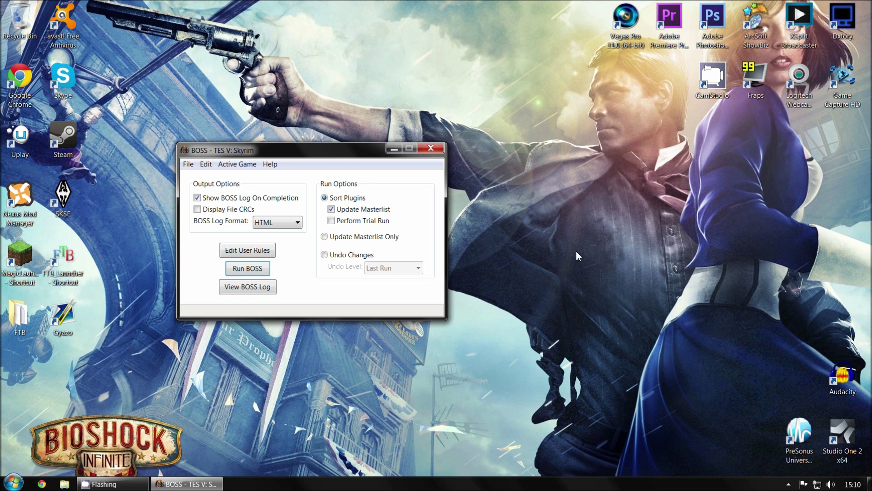
{"action": "left_click_drag", "start_coordinate": [333, 156], "coordinate": [364, 133]}
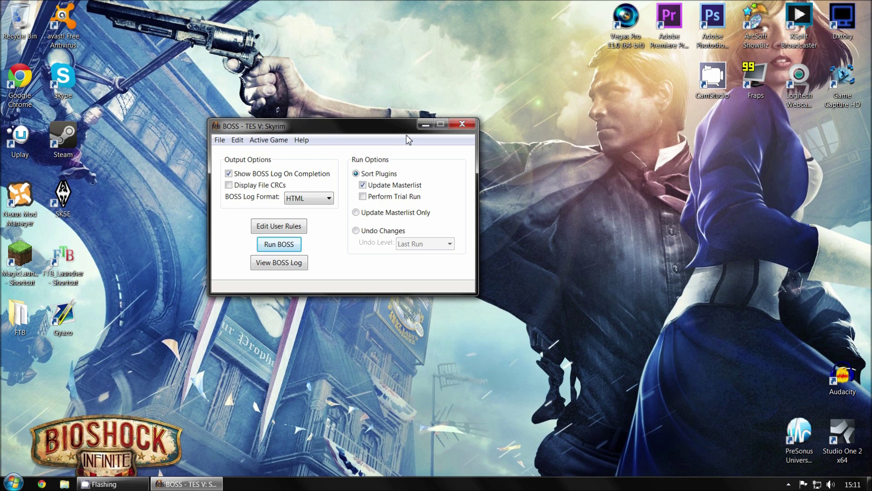
{"action": "left_click", "coordinate": [462, 123]}
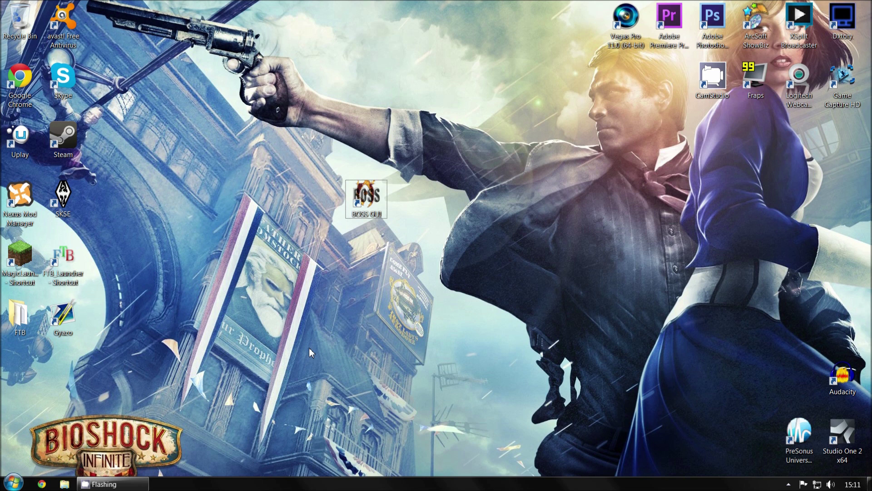
Step: Launch Steam from its desktop shortcut and go to the game library
{"action": "left_click", "coordinate": [72, 143]}
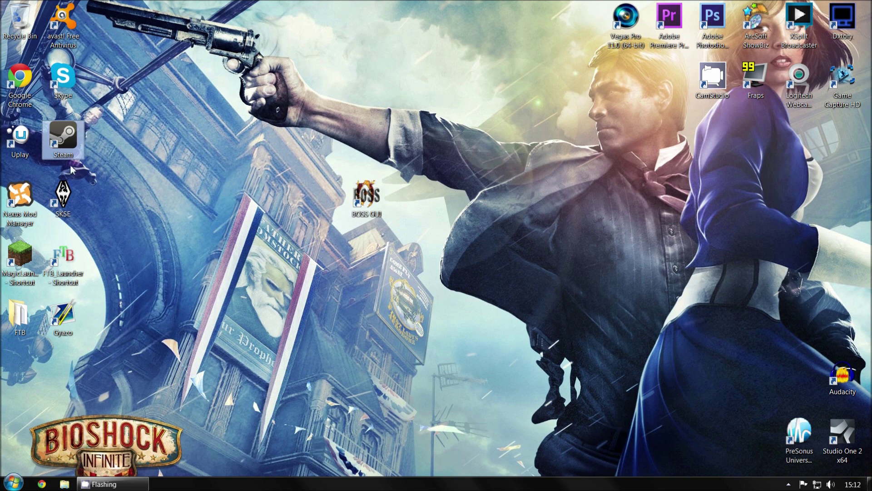
{"action": "double_click", "coordinate": [69, 132]}
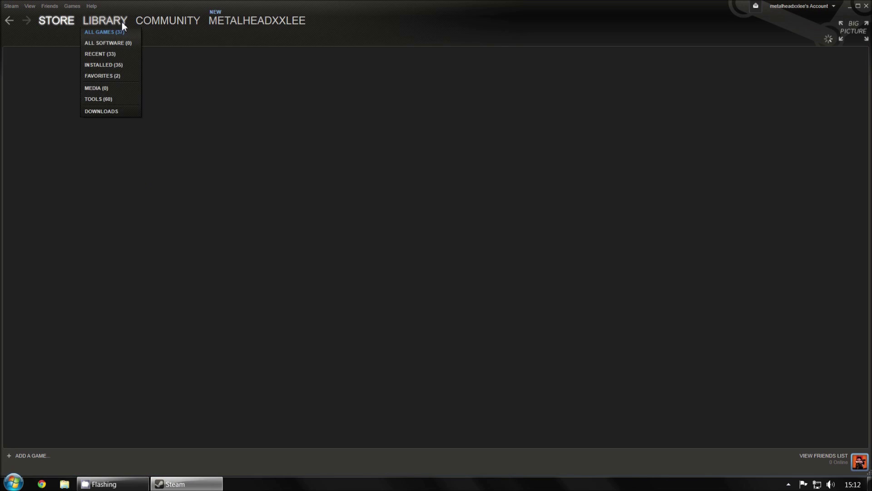
{"action": "left_click", "coordinate": [121, 22]}
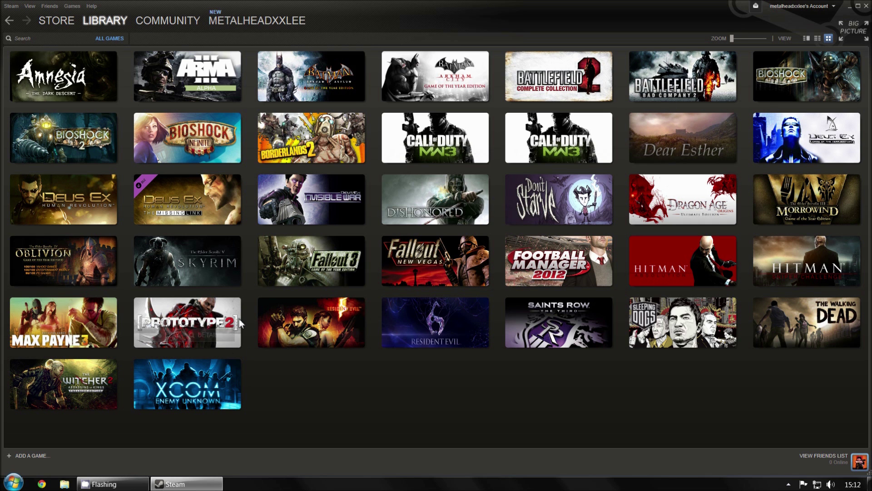
Step: View Skyrim's Local Files properties (13326 MB, Verify Integrity of Game Cache), then close them
{"action": "right_click", "coordinate": [158, 251]}
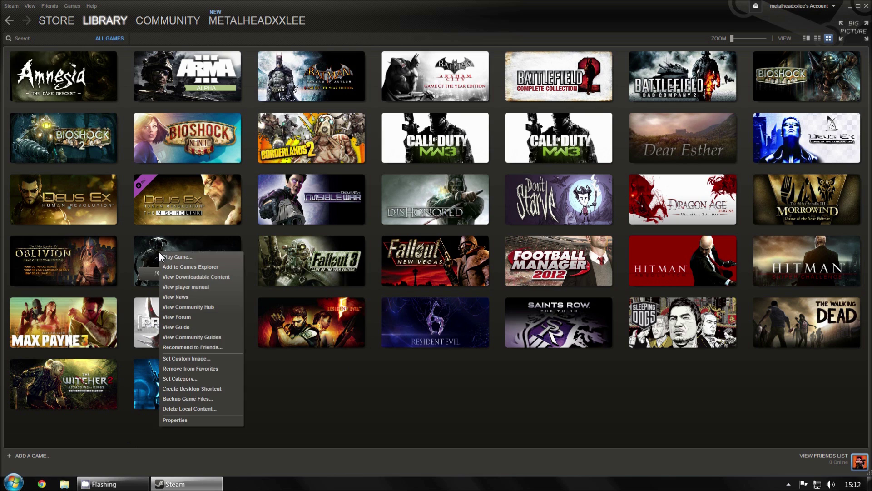
{"action": "left_click", "coordinate": [177, 411]}
{"action": "right_click", "coordinate": [197, 263]}
{"action": "key", "text": "Escape"}
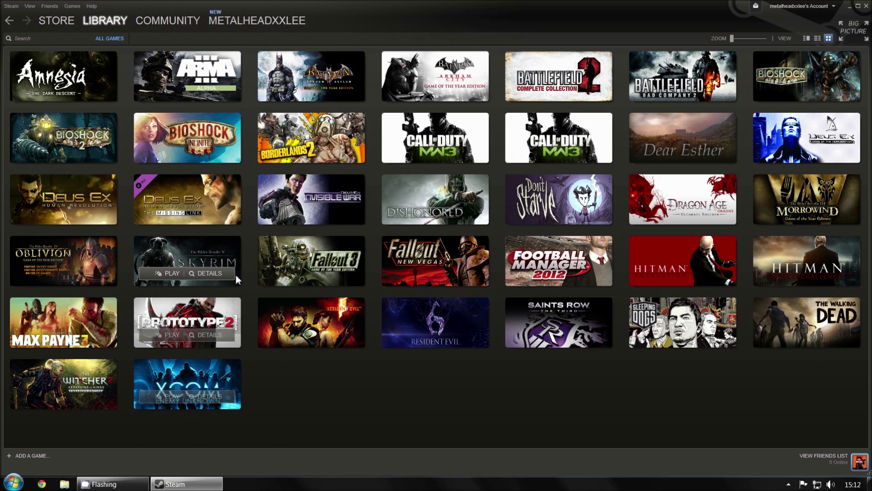
{"action": "right_click", "coordinate": [226, 253]}
{"action": "left_click", "coordinate": [245, 412]}
{"action": "right_click", "coordinate": [207, 253]}
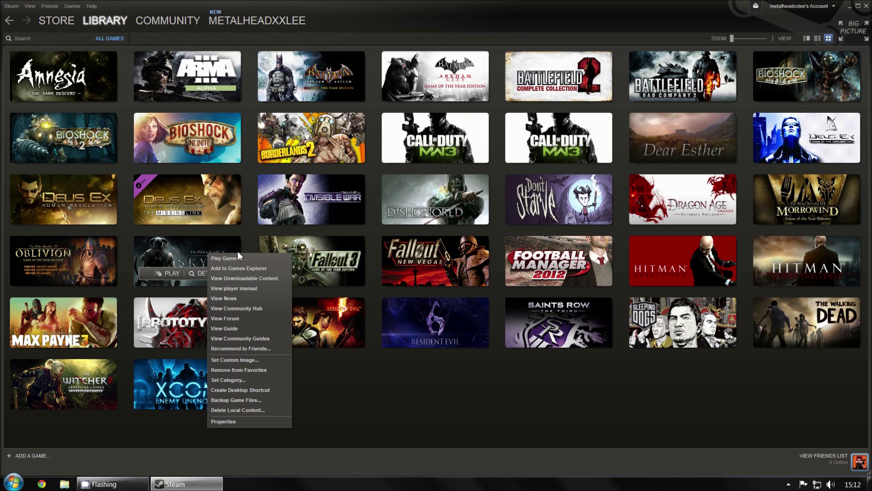
{"action": "left_click", "coordinate": [225, 421]}
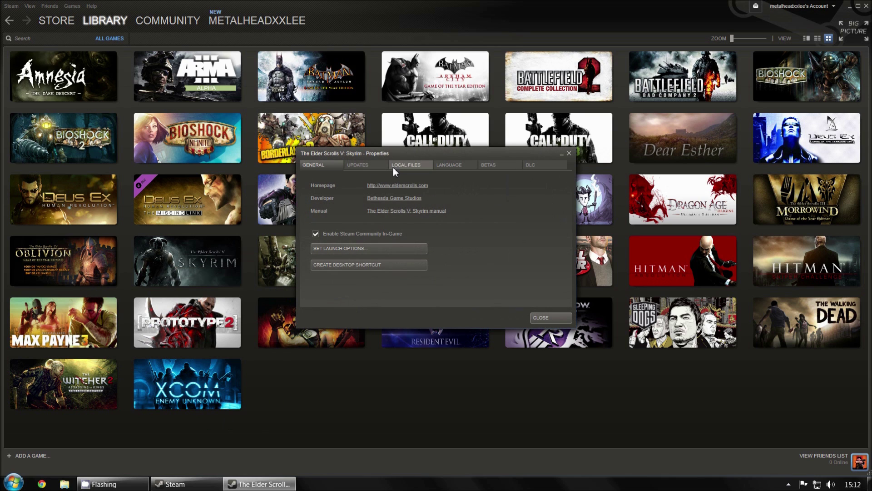
{"action": "left_click", "coordinate": [411, 167]}
{"action": "left_click_drag", "start_coordinate": [421, 150], "coordinate": [408, 184]}
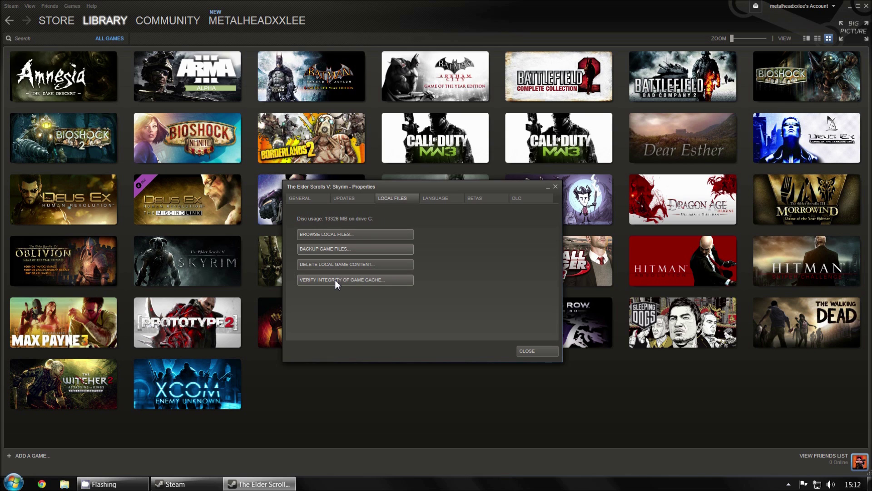
{"action": "left_click", "coordinate": [534, 352]}
Step: Close the Steam window to return to the desktop
{"action": "left_click", "coordinate": [867, 6]}
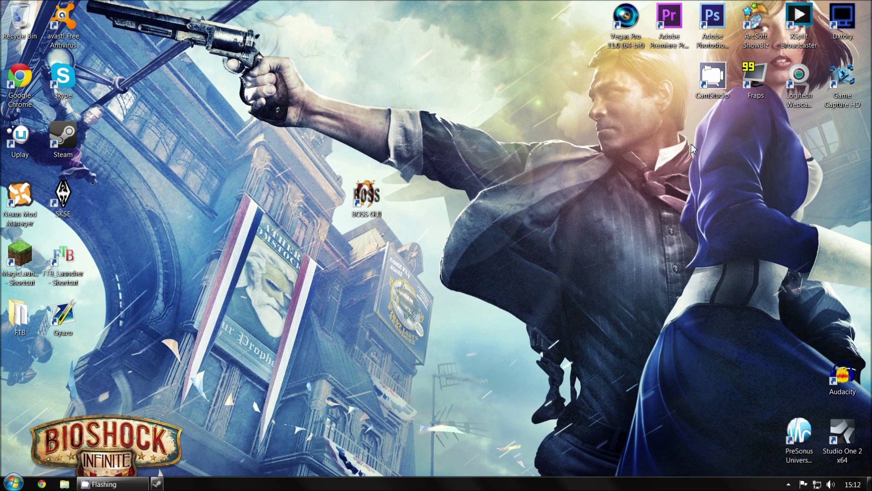